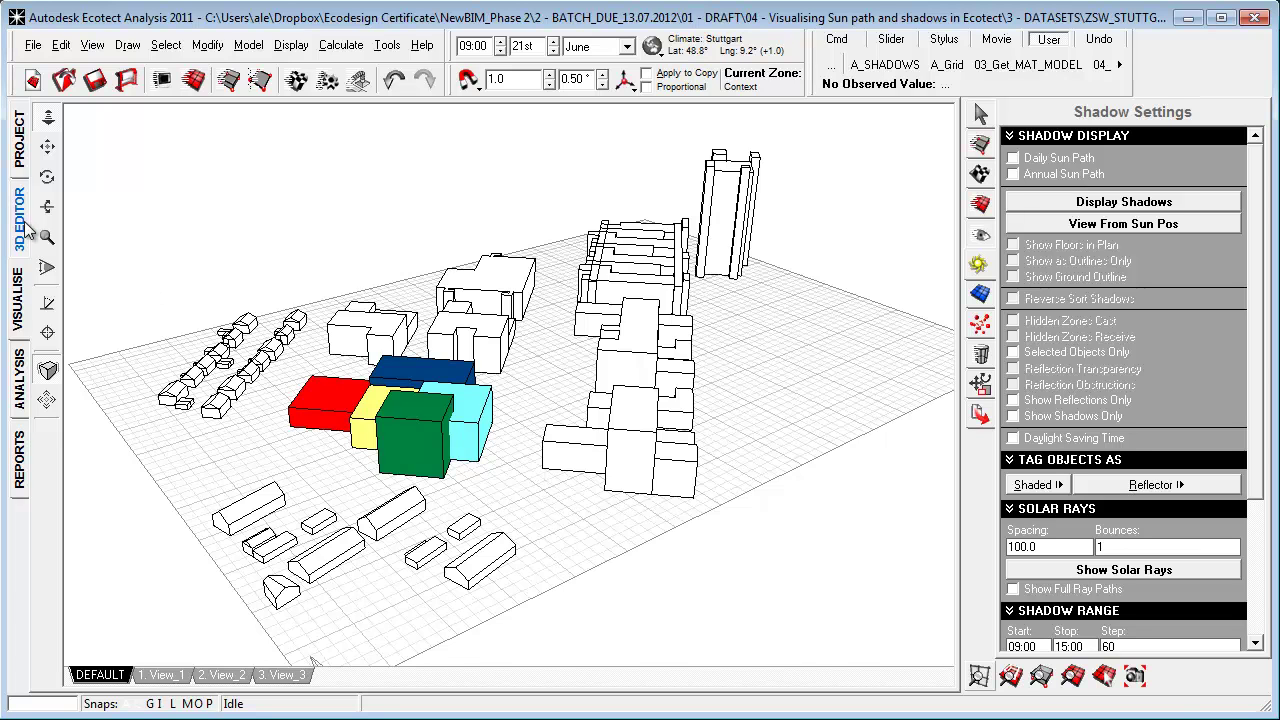
- Show the daily and annual sun paths around the model, with the sun at 11:30 on 2nd July
click(24, 227)
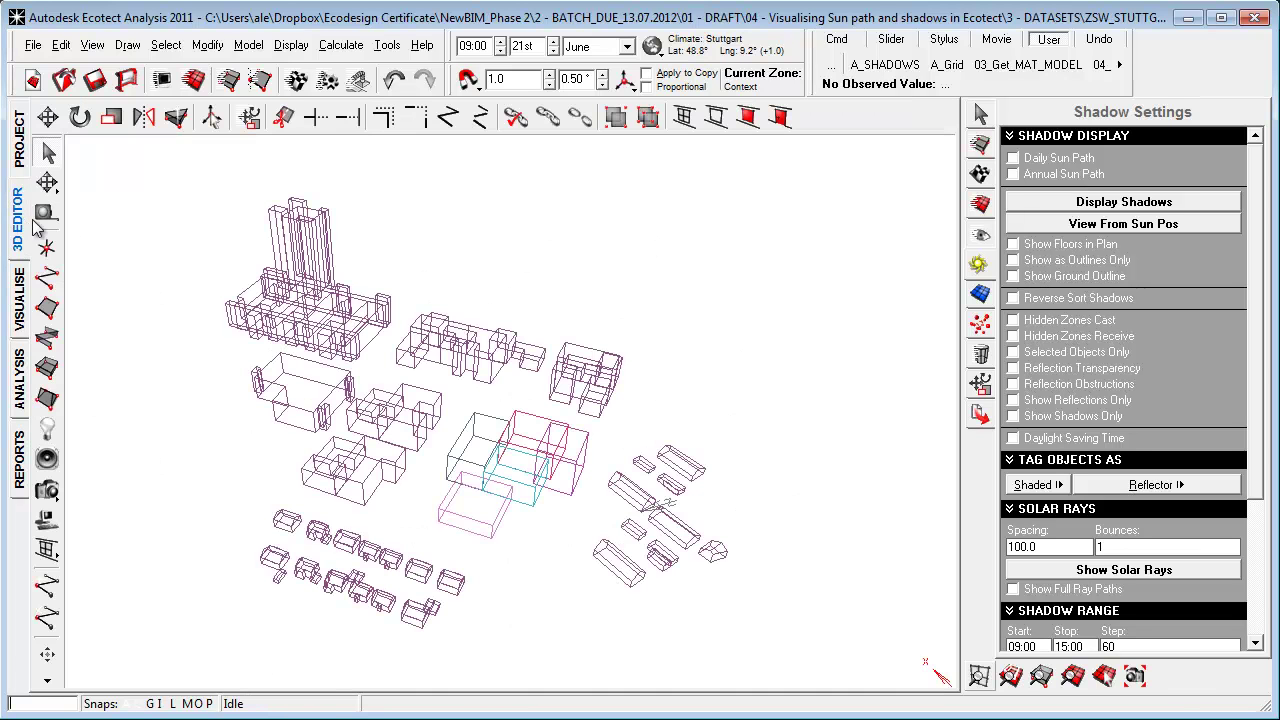
right_drag(648, 612, 575, 588)
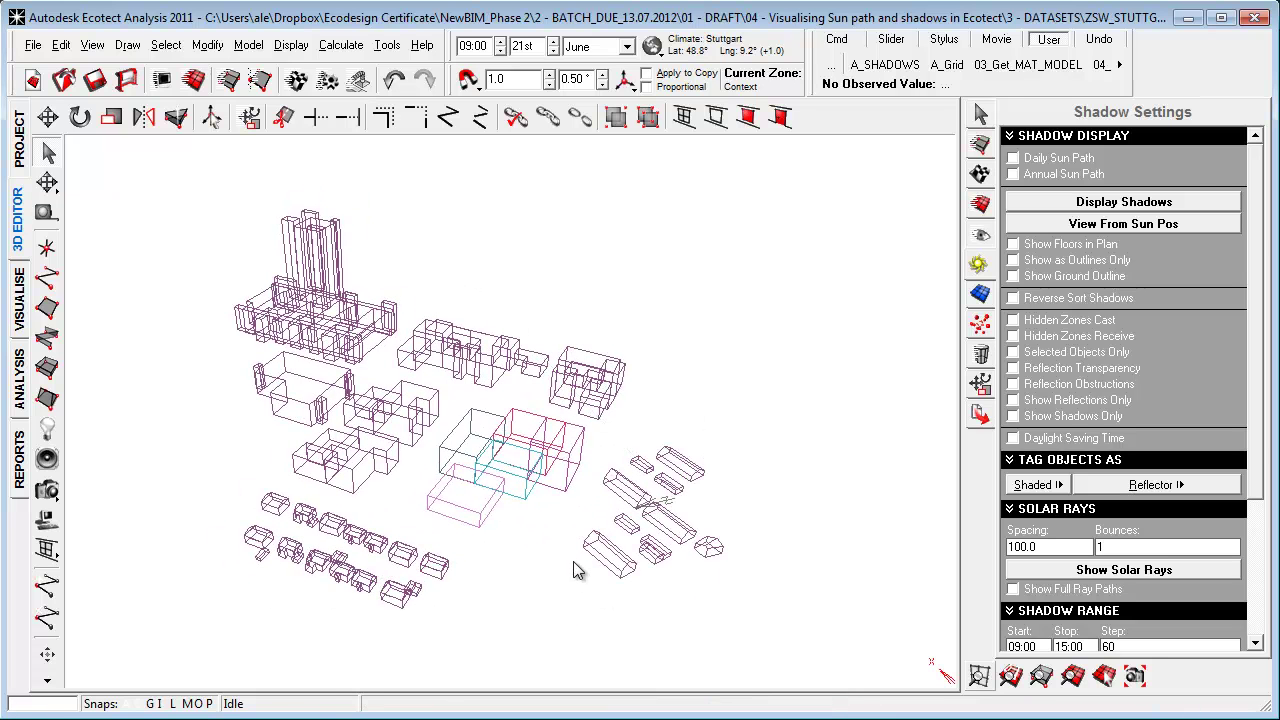
click(1013, 159)
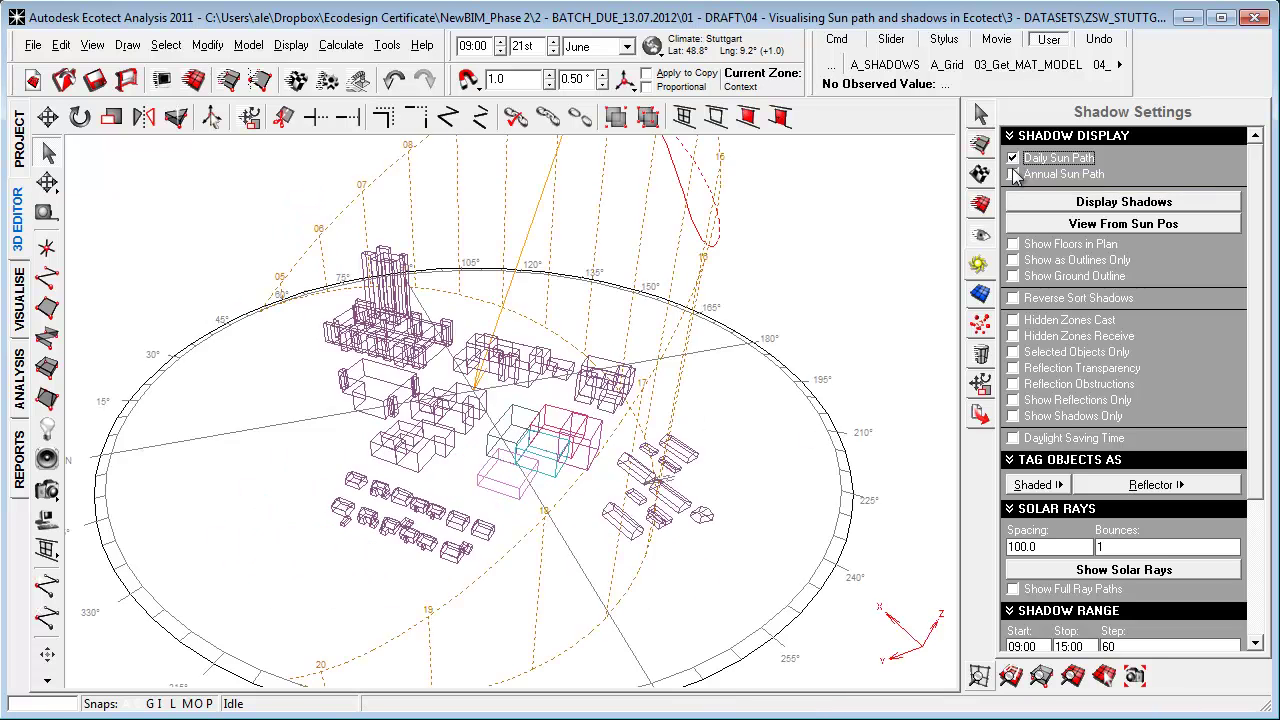
click(1013, 175)
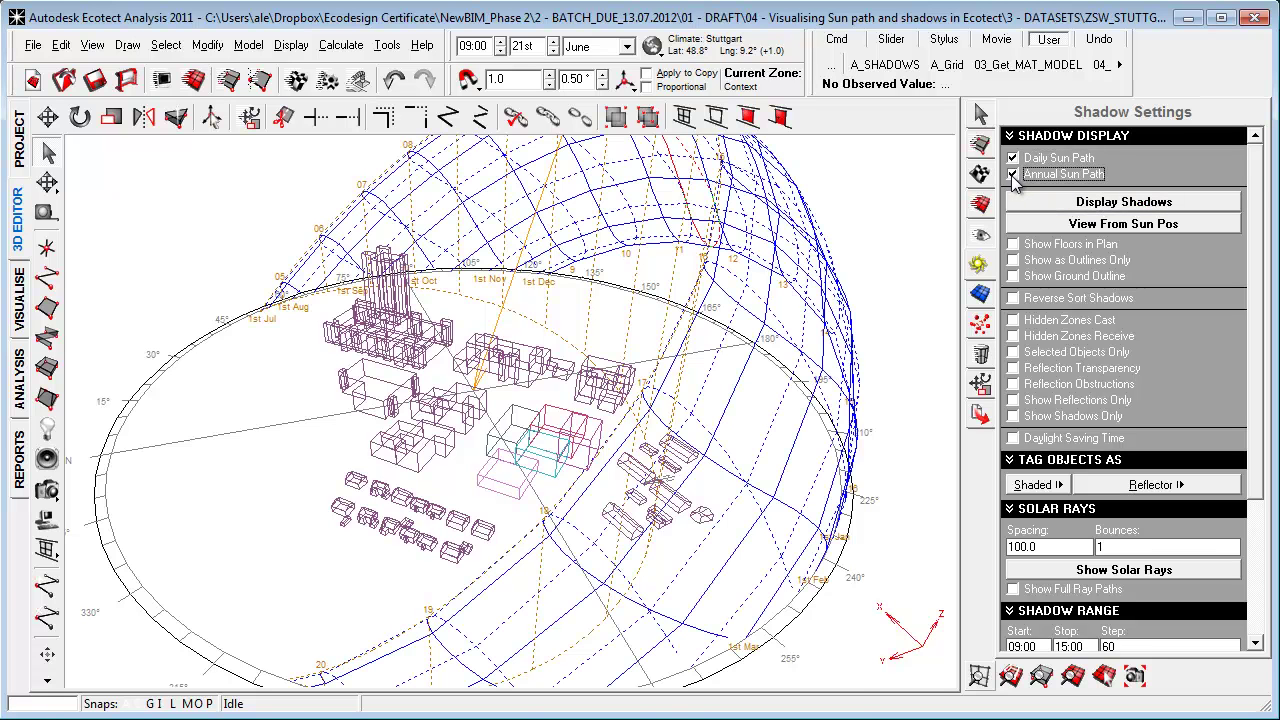
mouse_move(548, 156)
mouse_down()
mouse_move(426, 180)
mouse_move(440, 196)
mouse_up()
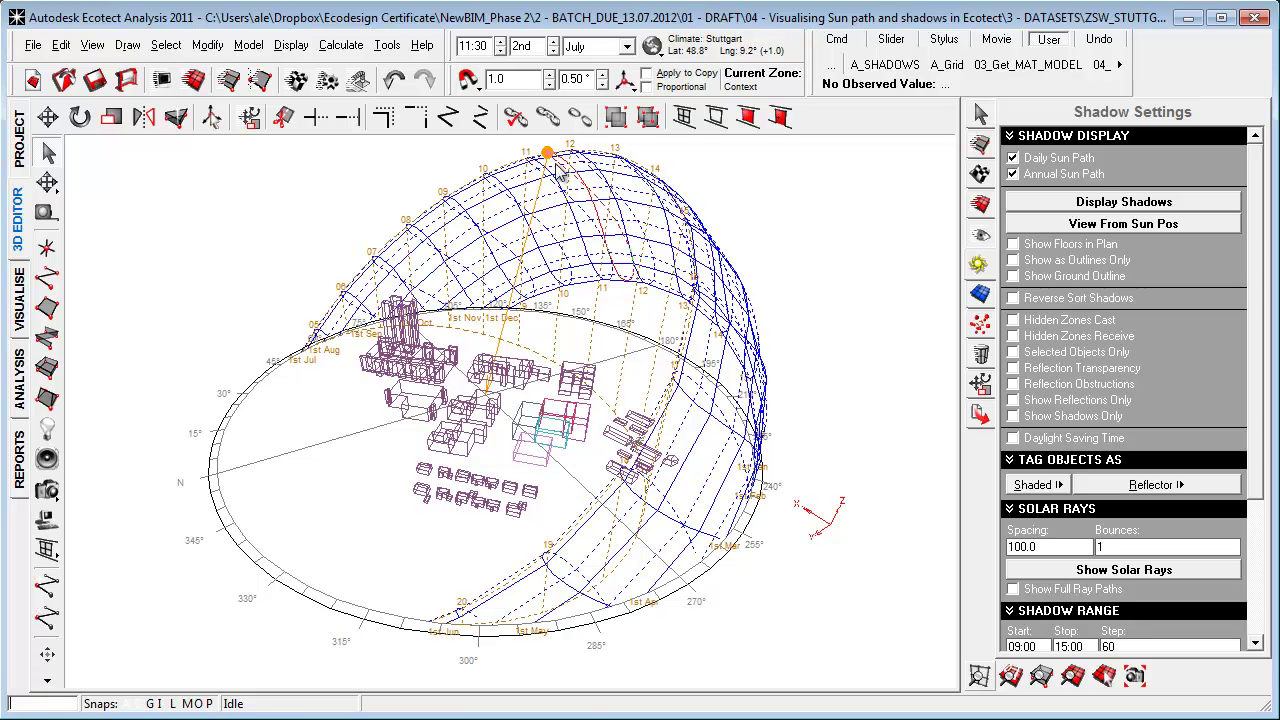
- Move the sun to 13:30 on 12th July, then bring up the preset solar dates
mouse_move(550, 158)
shift+mouse_down()
mouse_move(665, 245)
mouse_move(552, 200)
mouse_move(686, 250)
mouse_move(597, 226)
shift+mouse_up()
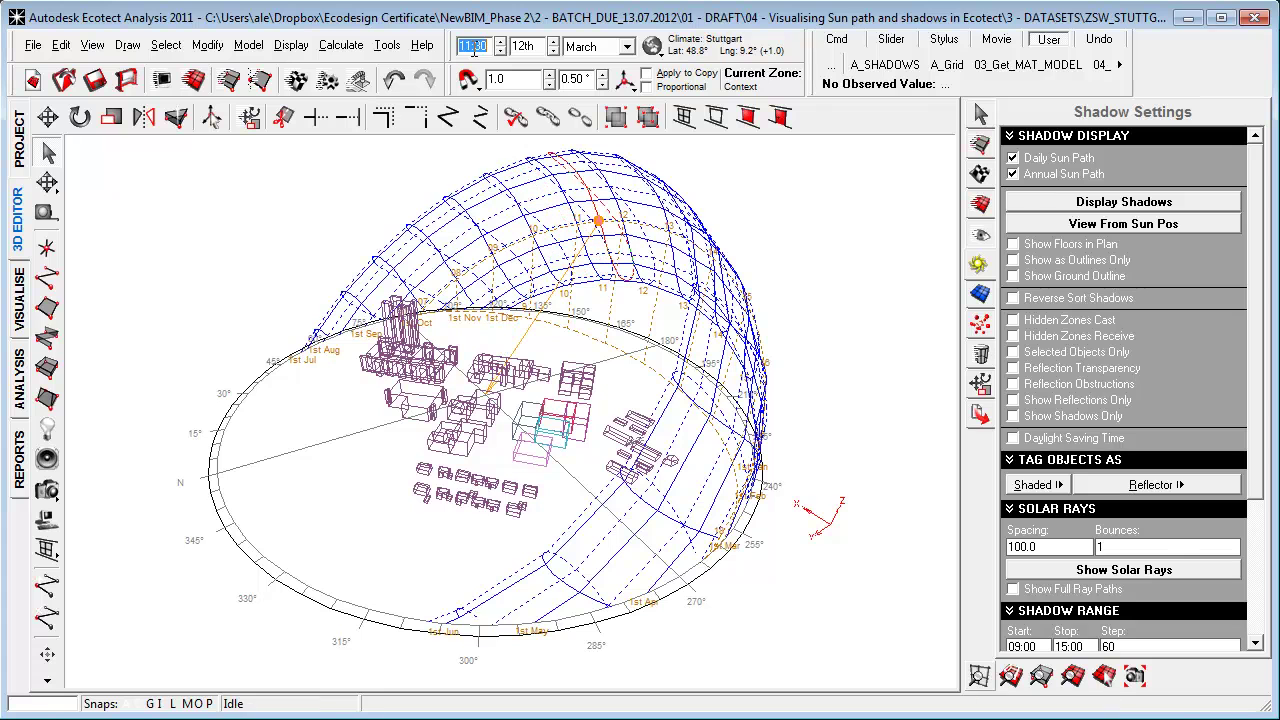
key(Up)
key(Up)
key(Up)
key(Up)
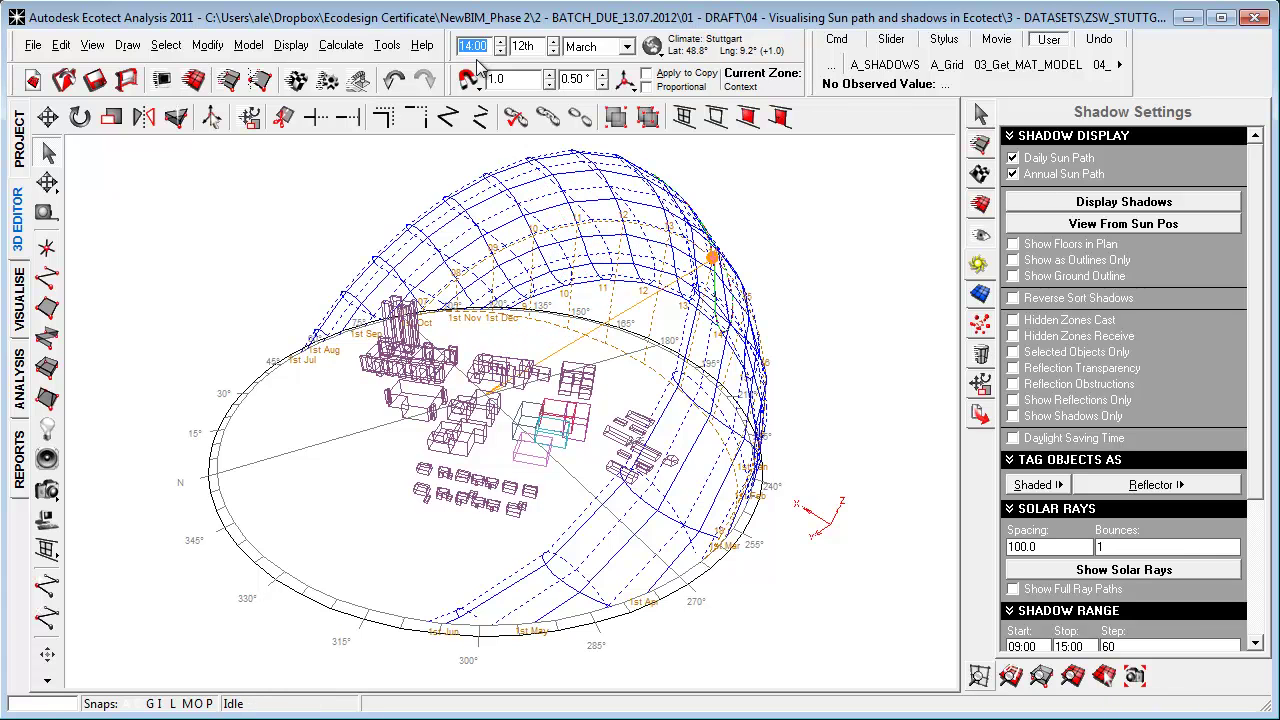
key(Down)
click(627, 47)
click(585, 165)
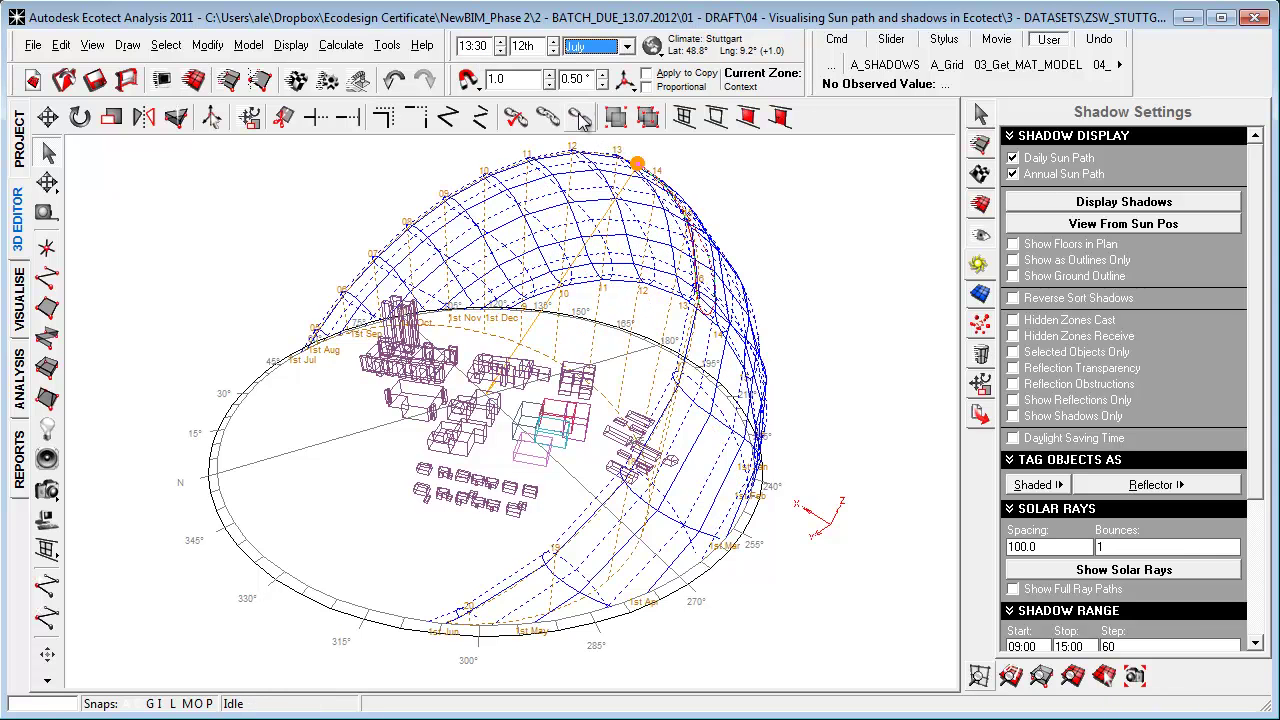
click(648, 50)
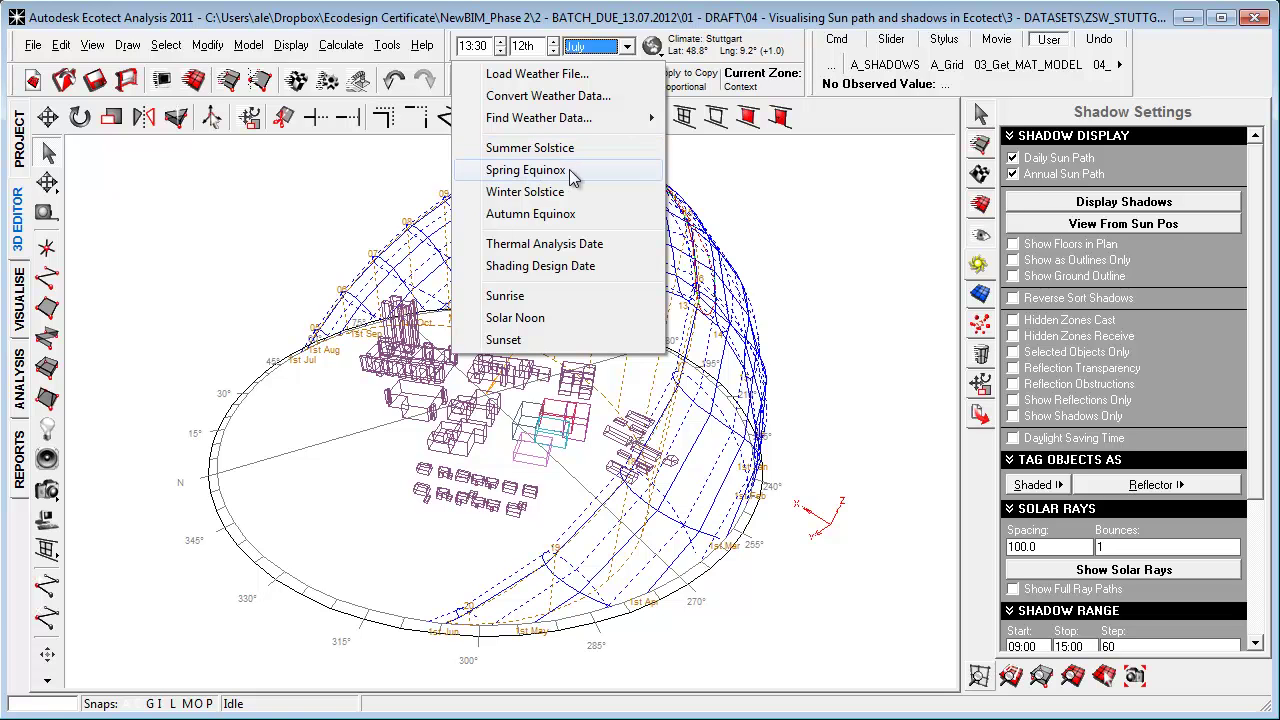
- Set the date to the winter solstice, 21st December, and cast the buildings' ground shadows
click(568, 179)
right_drag(620, 258, 657, 340)
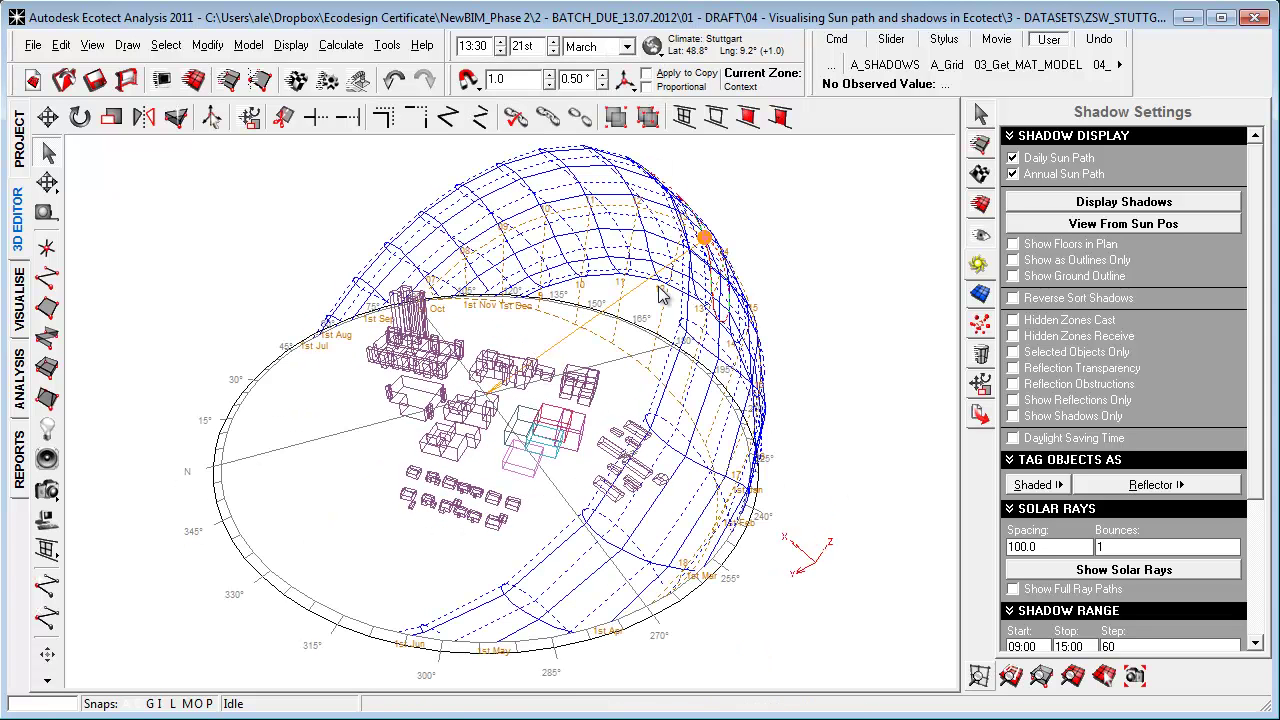
click(627, 47)
click(652, 52)
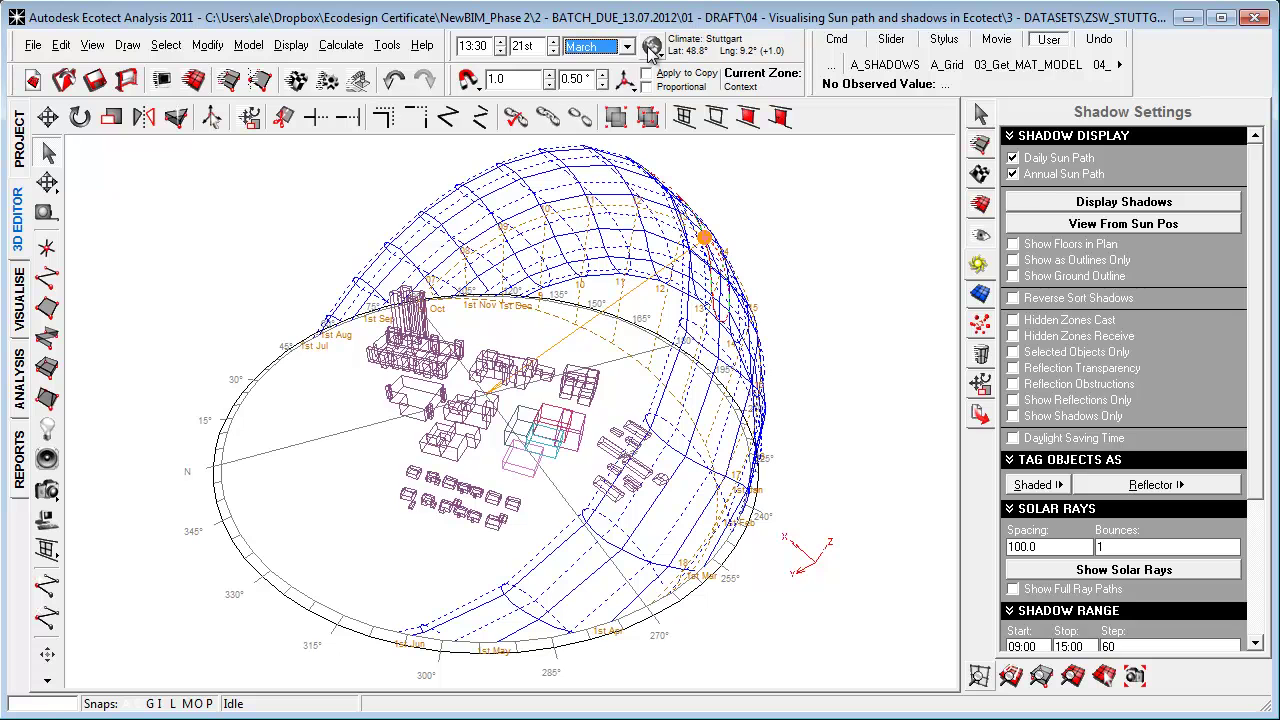
click(652, 52)
click(560, 192)
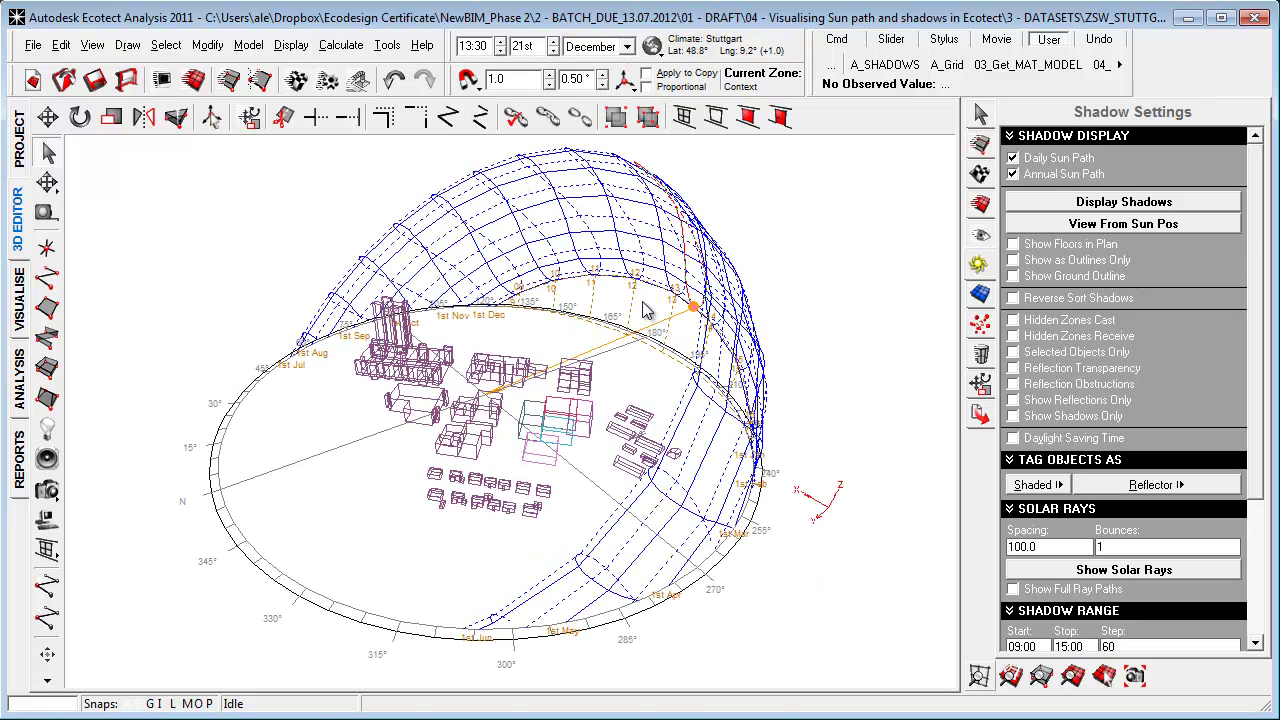
click(1088, 210)
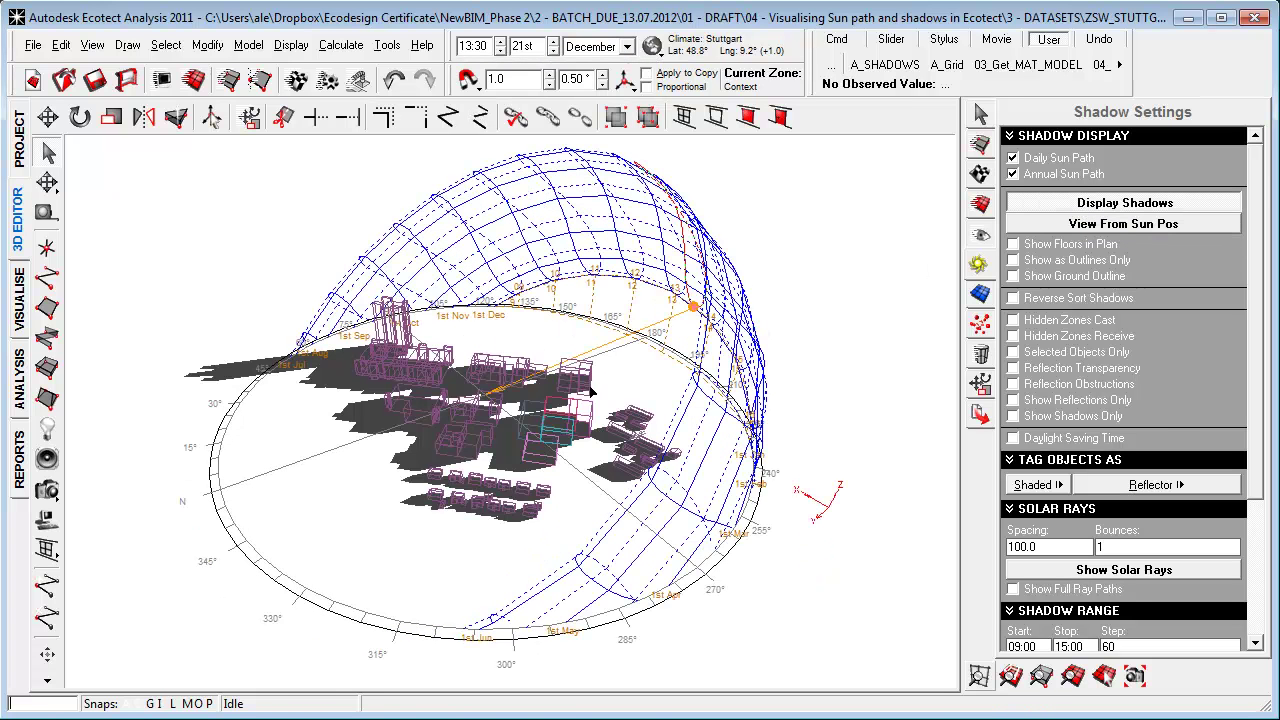
right_drag(594, 388, 528, 447)
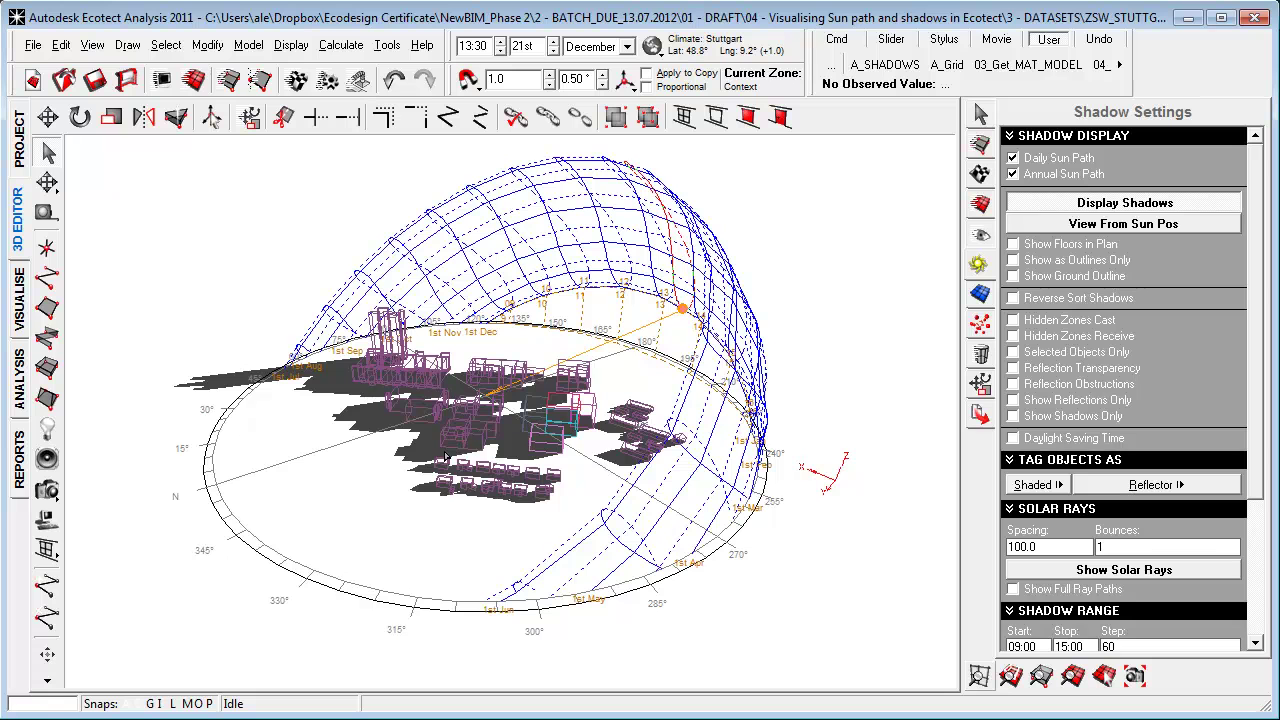
- Switch to top view and load the saved Summer solstice date-time setting, 21st June 13:30
key(F8)
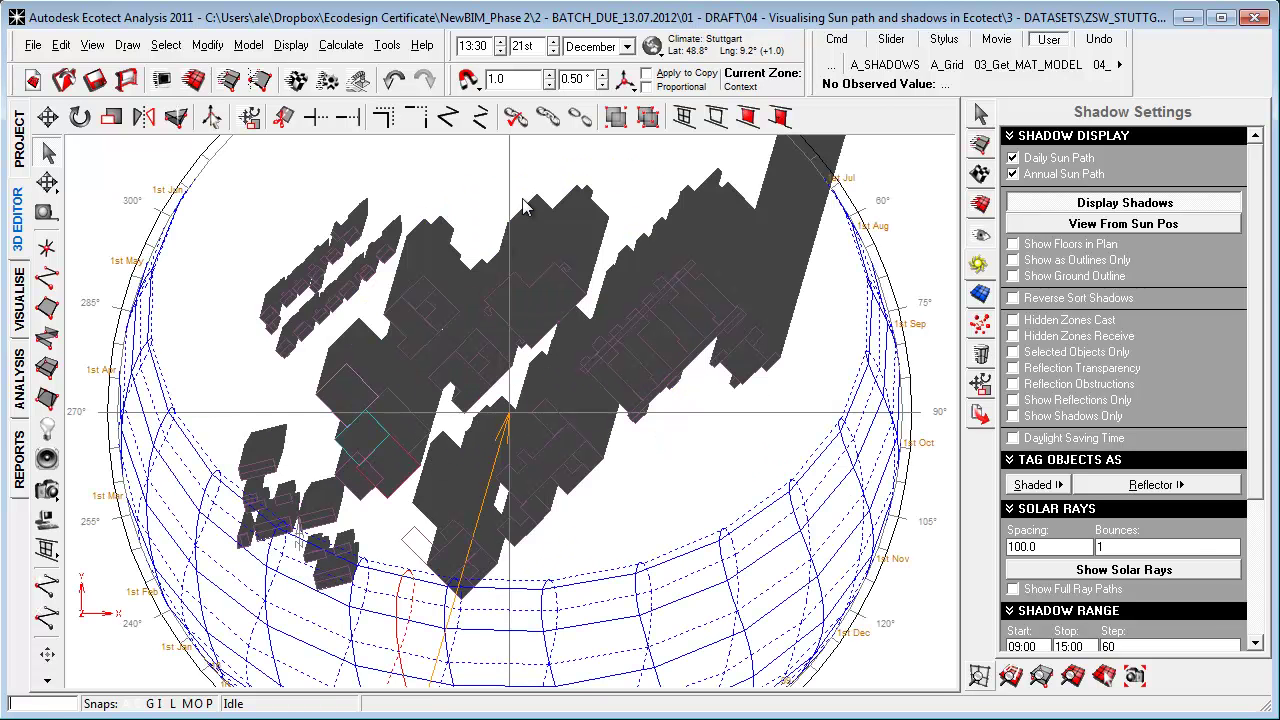
click(658, 48)
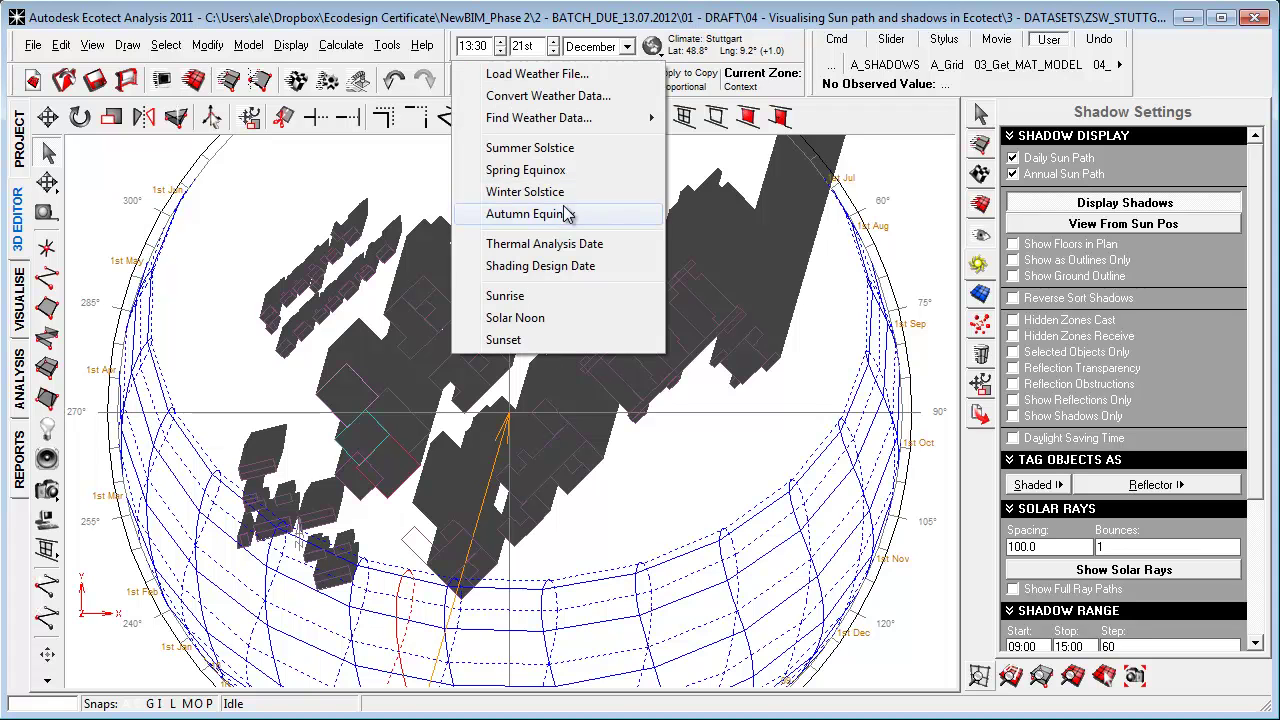
click(383, 181)
right_click(543, 46)
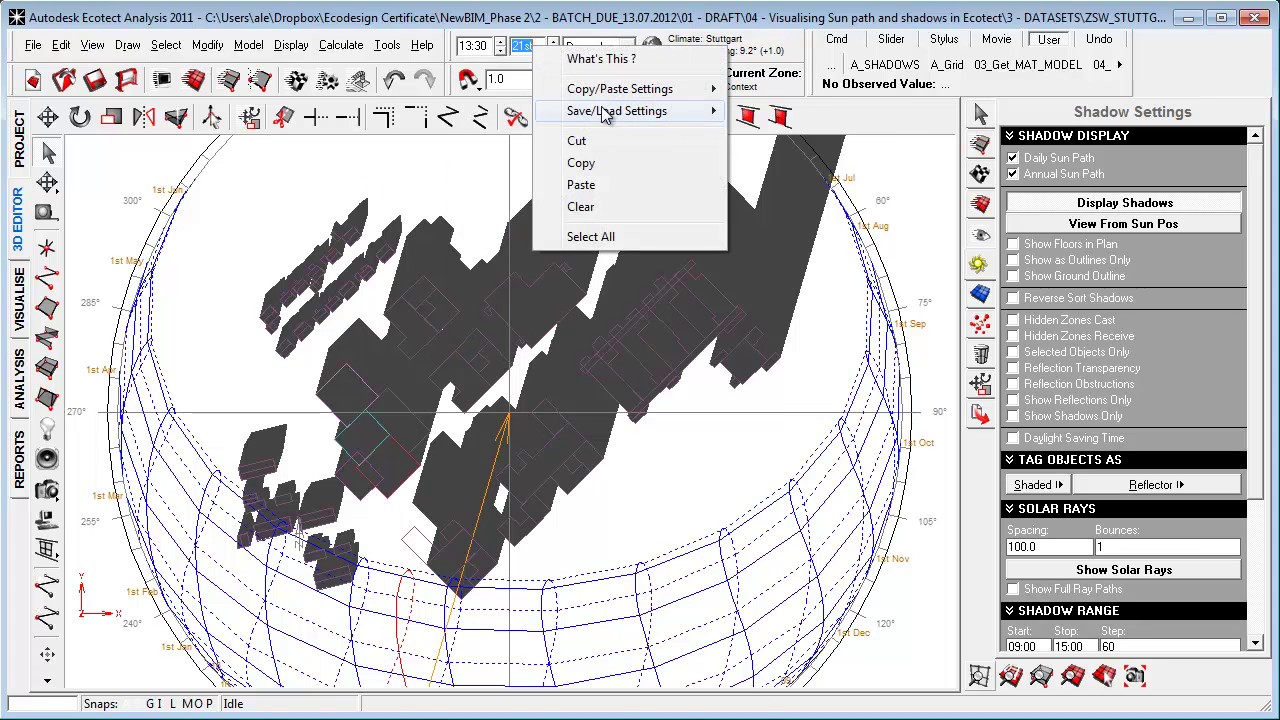
mouse_move(612, 116)
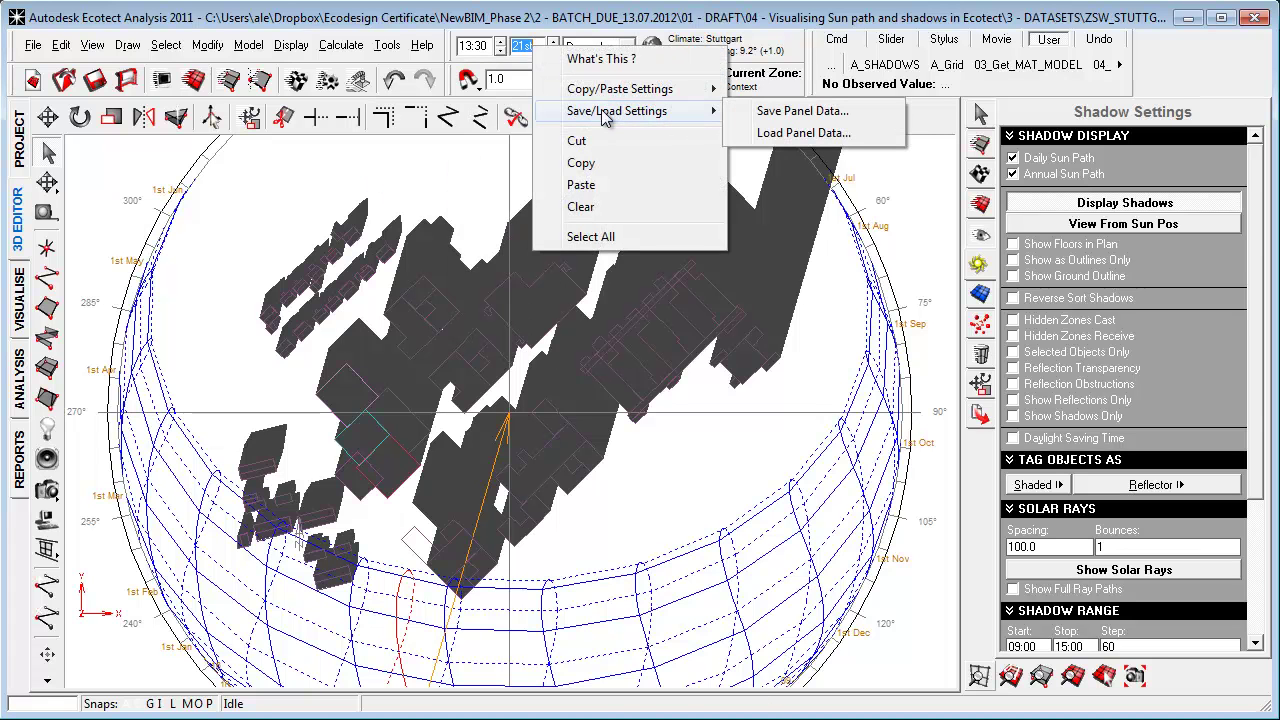
click(789, 133)
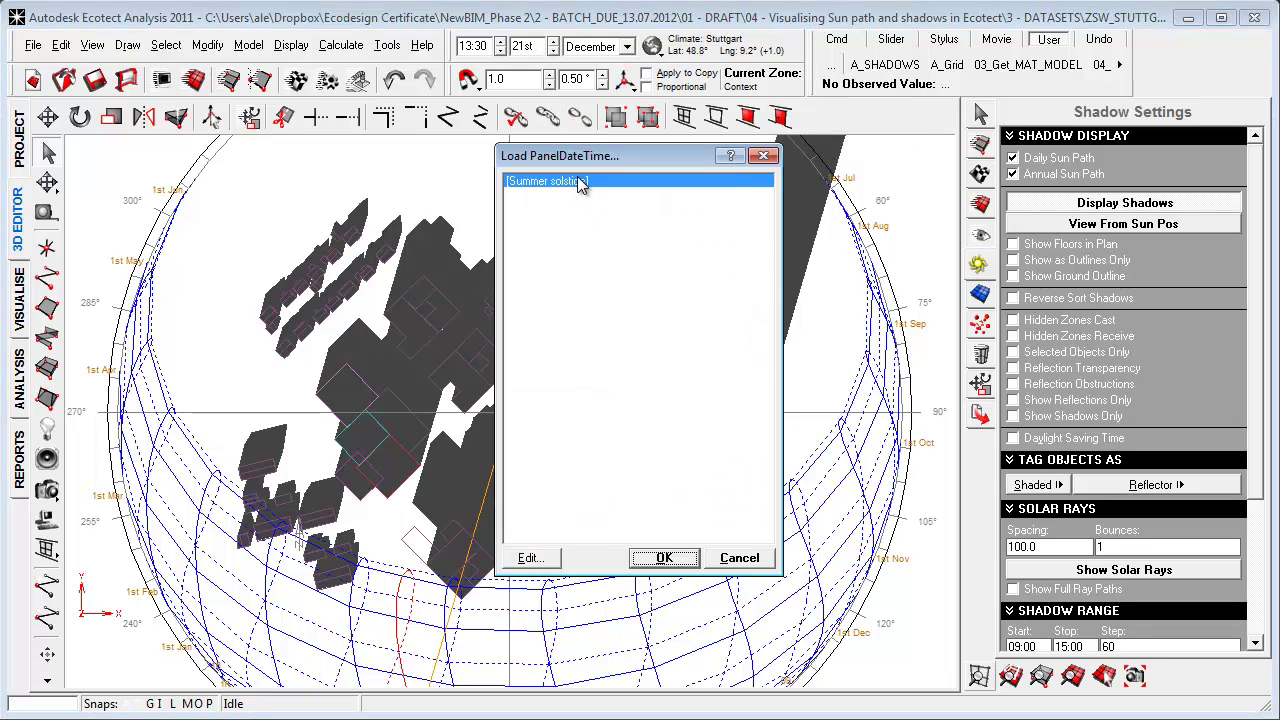
click(664, 558)
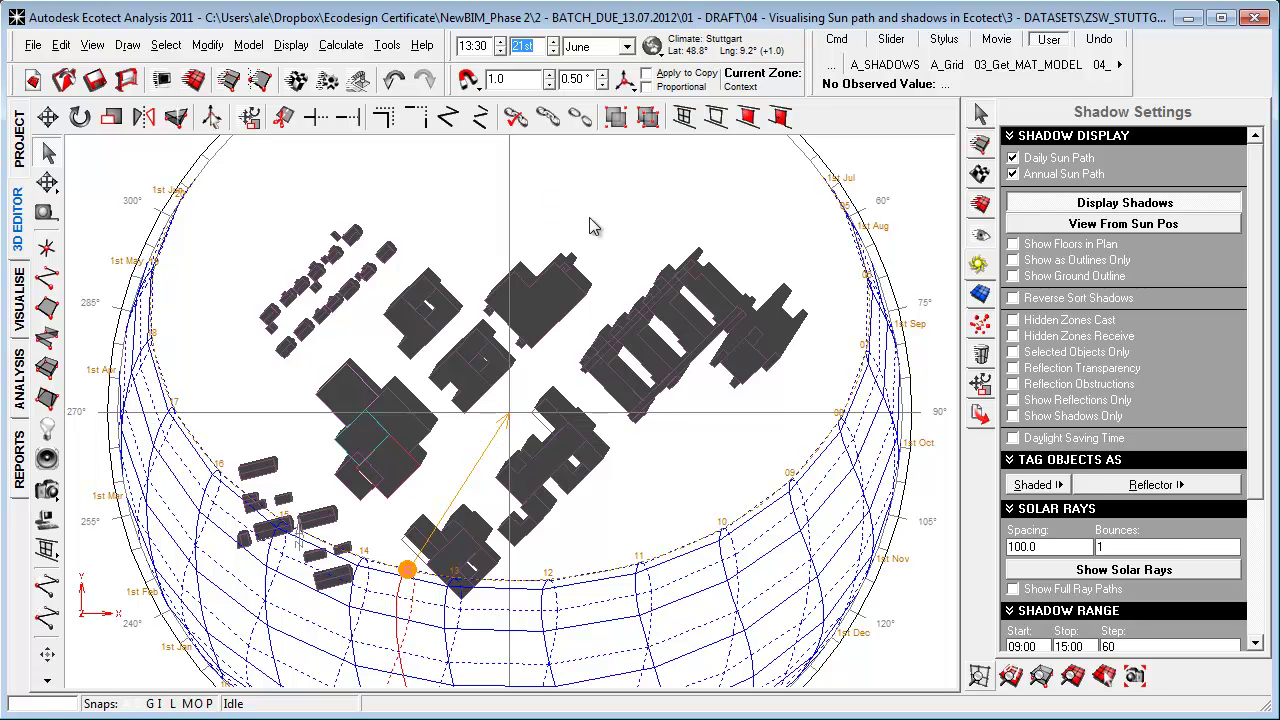
- Give Zones 1–5 a red shadow colour in Zone Management and confirm it
click(980, 145)
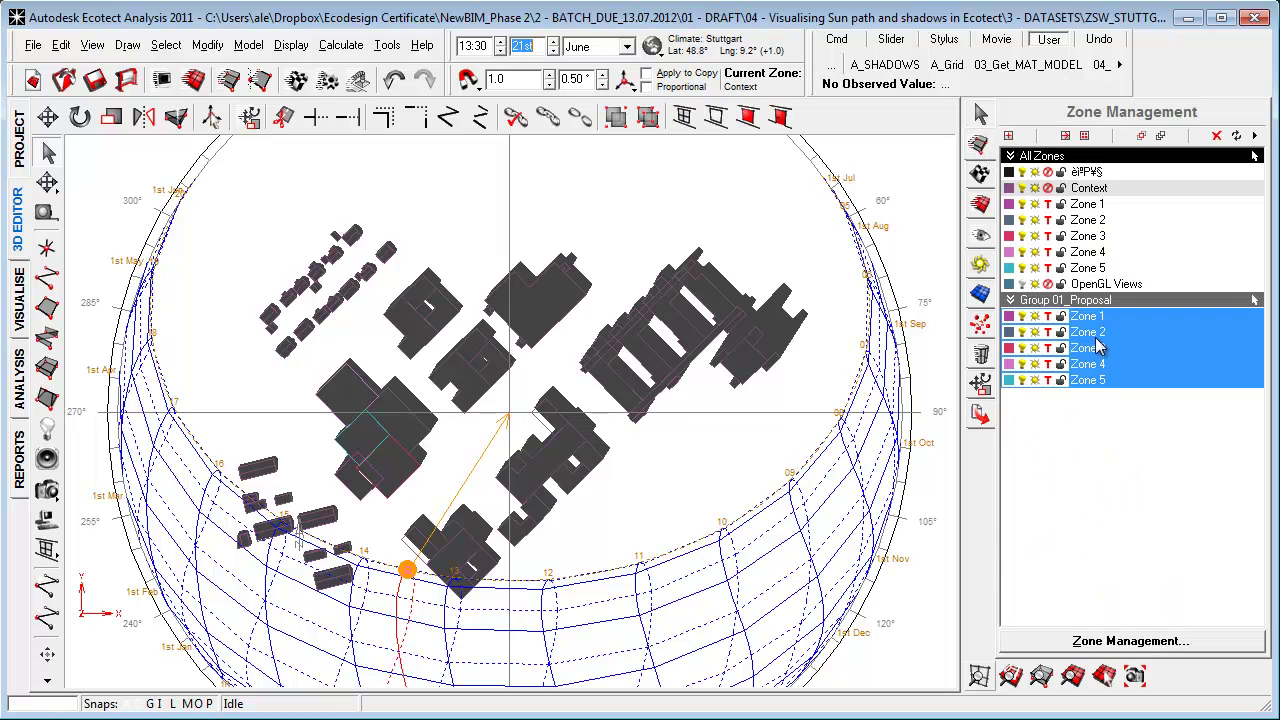
click(1145, 645)
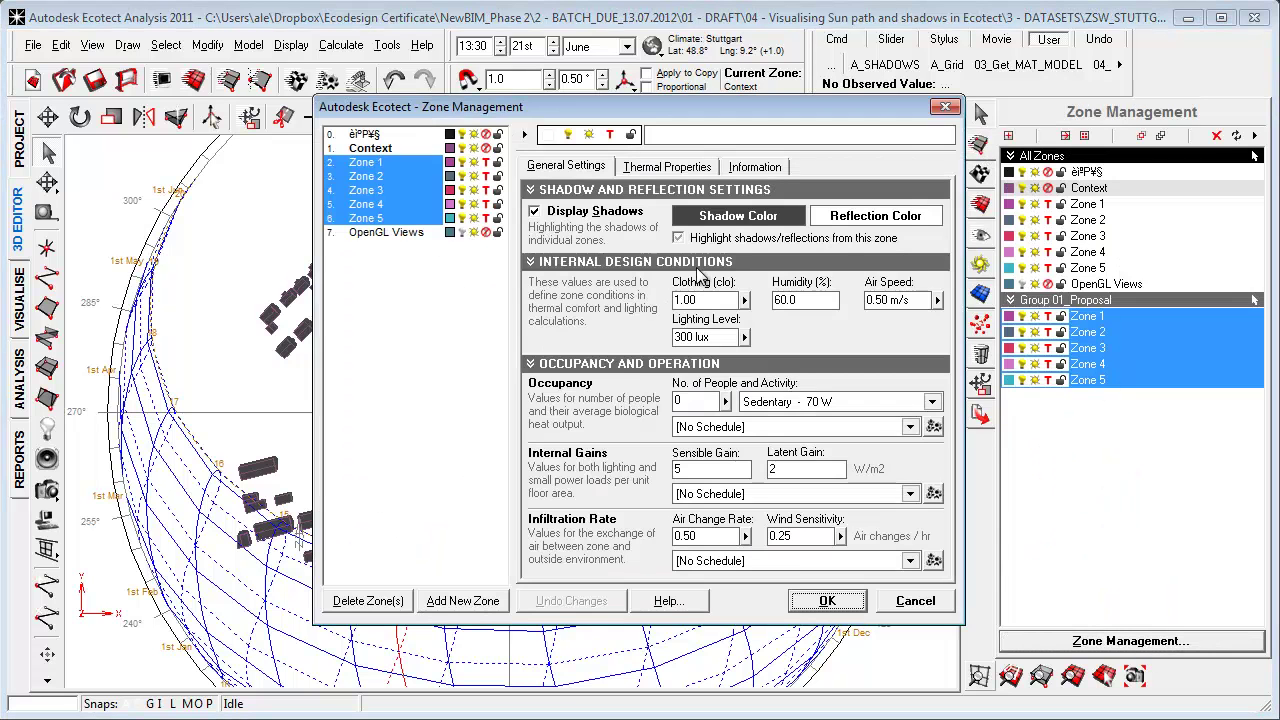
click(752, 216)
click(390, 231)
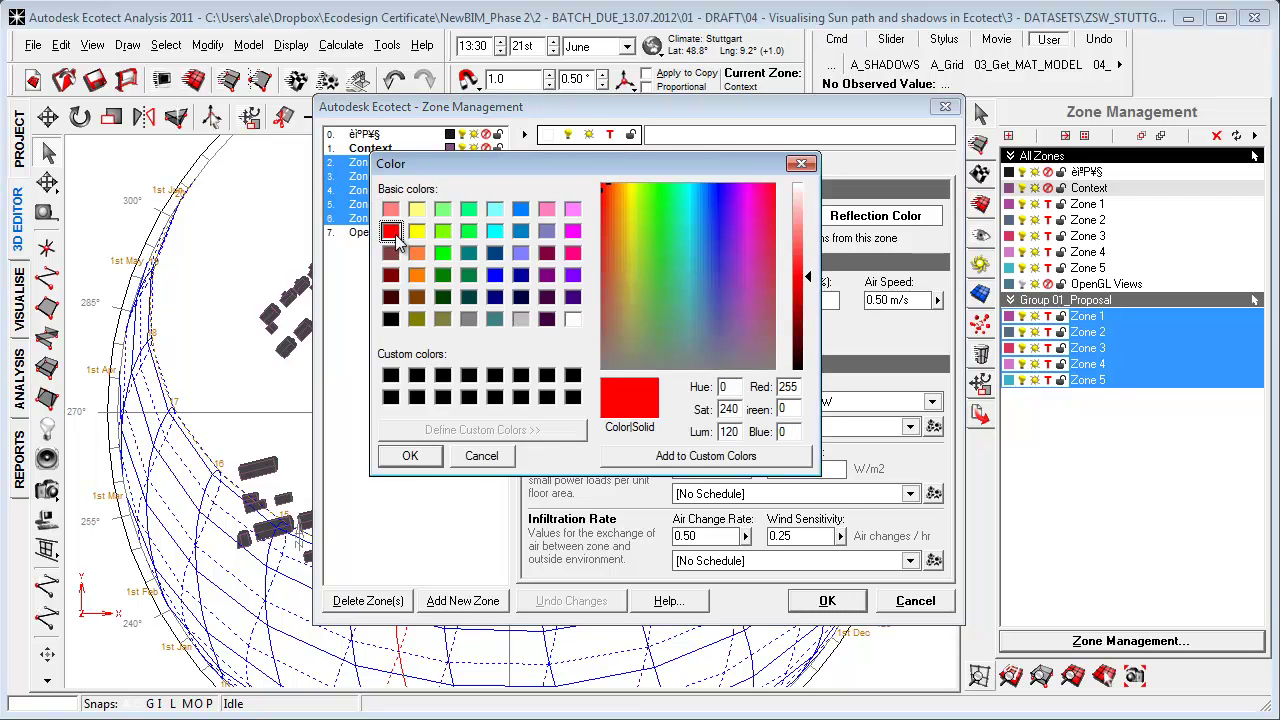
click(410, 455)
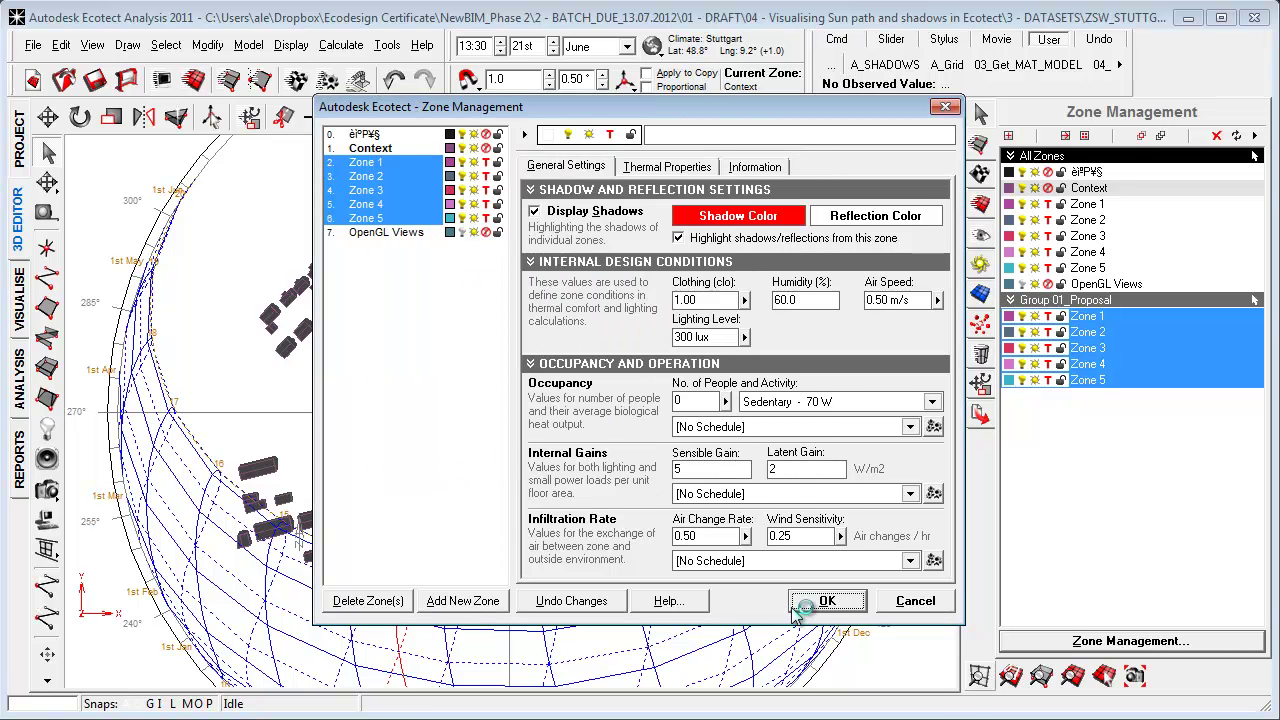
click(825, 602)
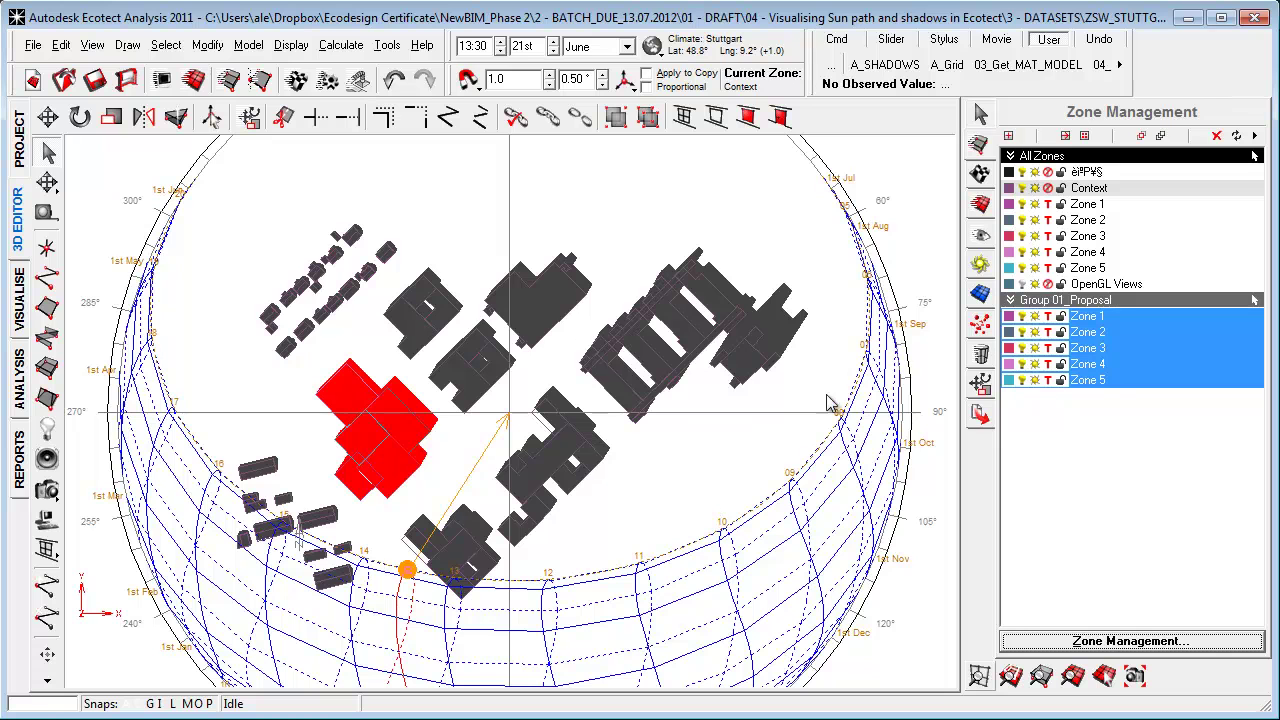
- Set the sun date to the winter solstice from the preset solar dates
click(652, 47)
click(525, 170)
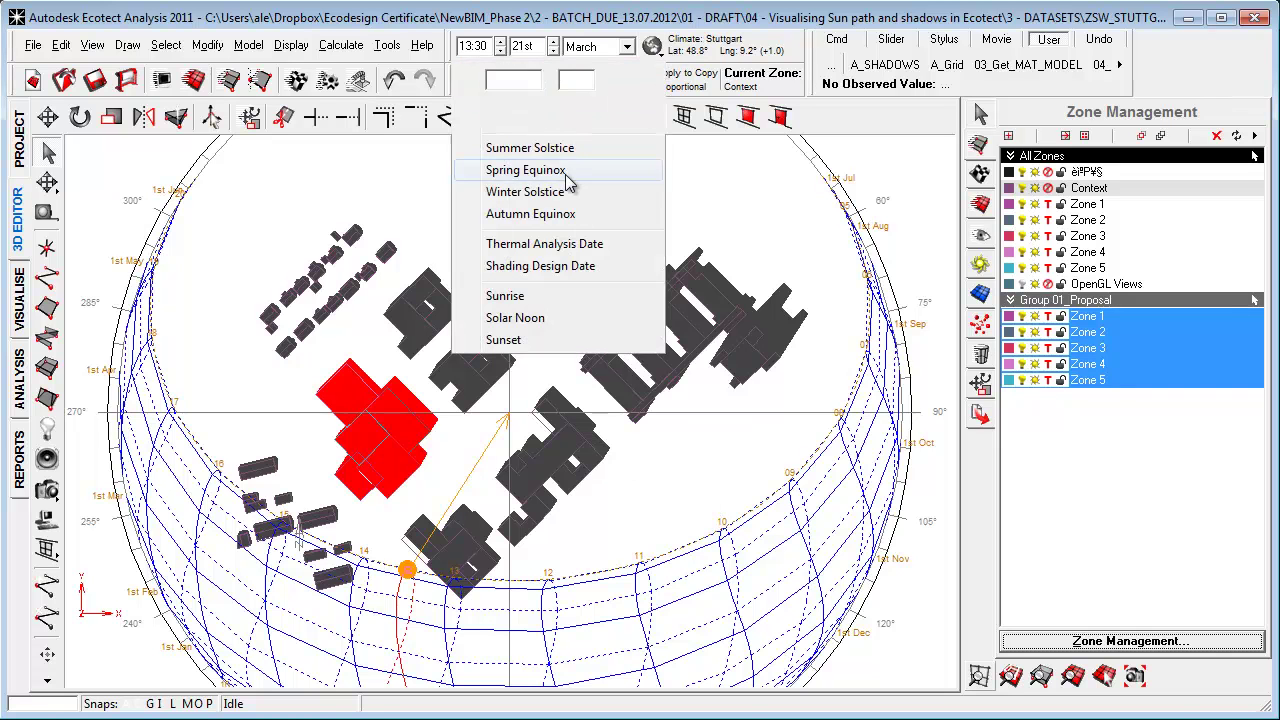
click(652, 47)
click(530, 191)
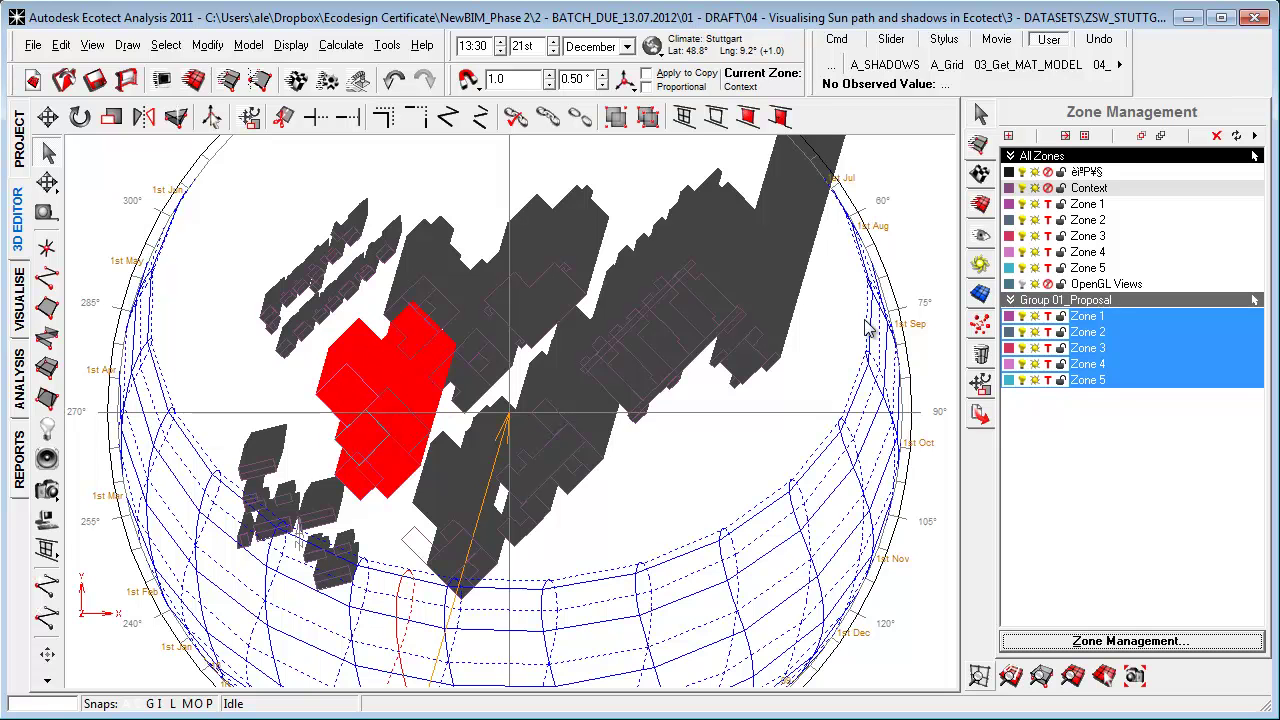
- Turn on Reverse Sort Shadows and show the model in the Visualise rendering
click(980, 265)
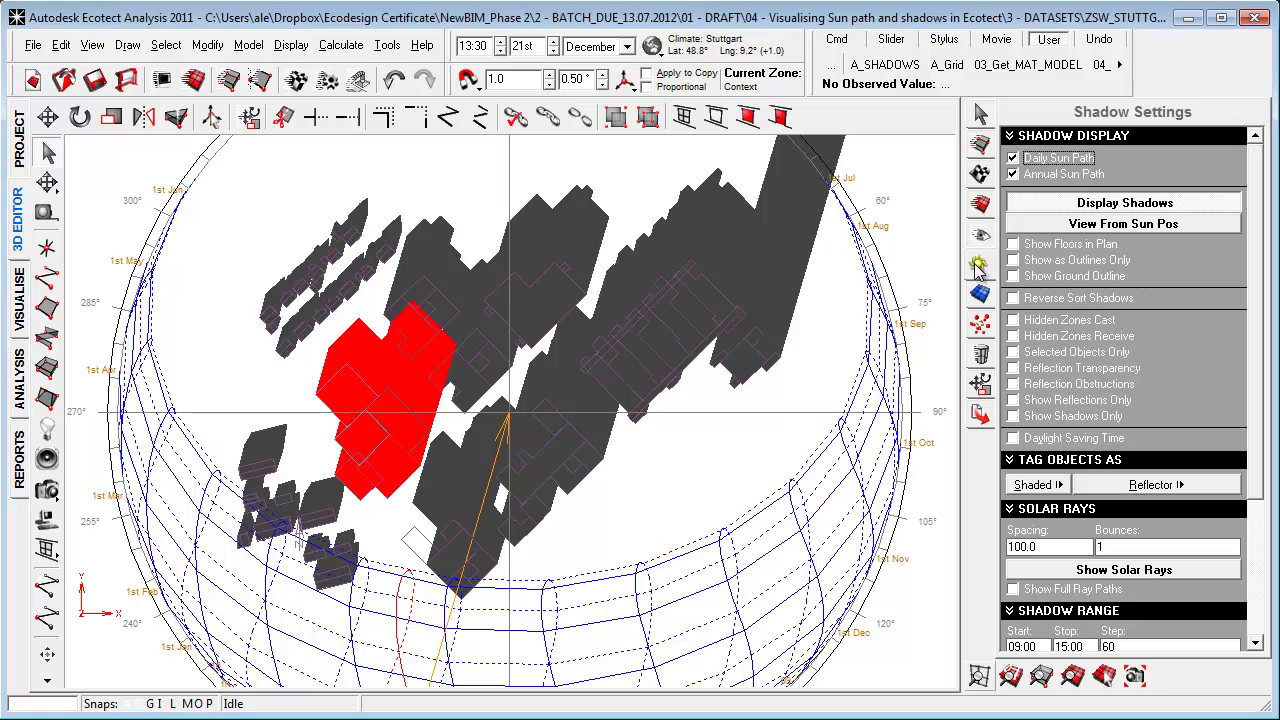
click(1019, 303)
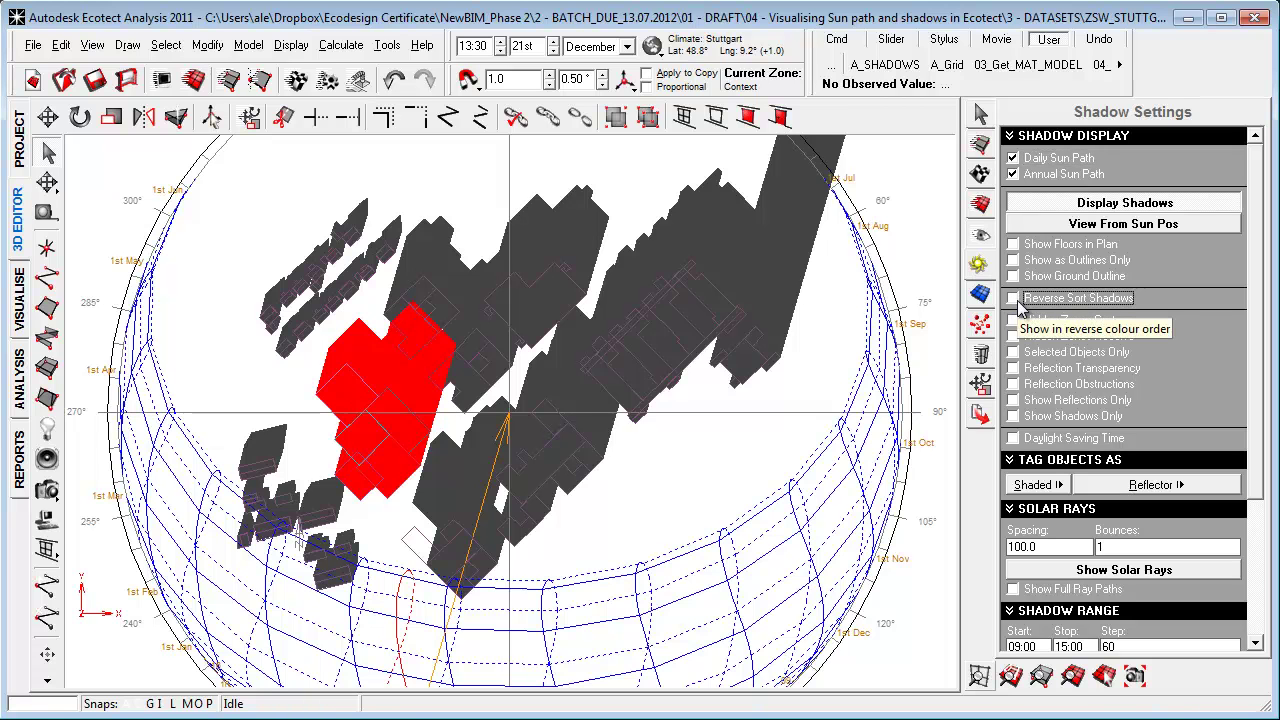
click(1019, 303)
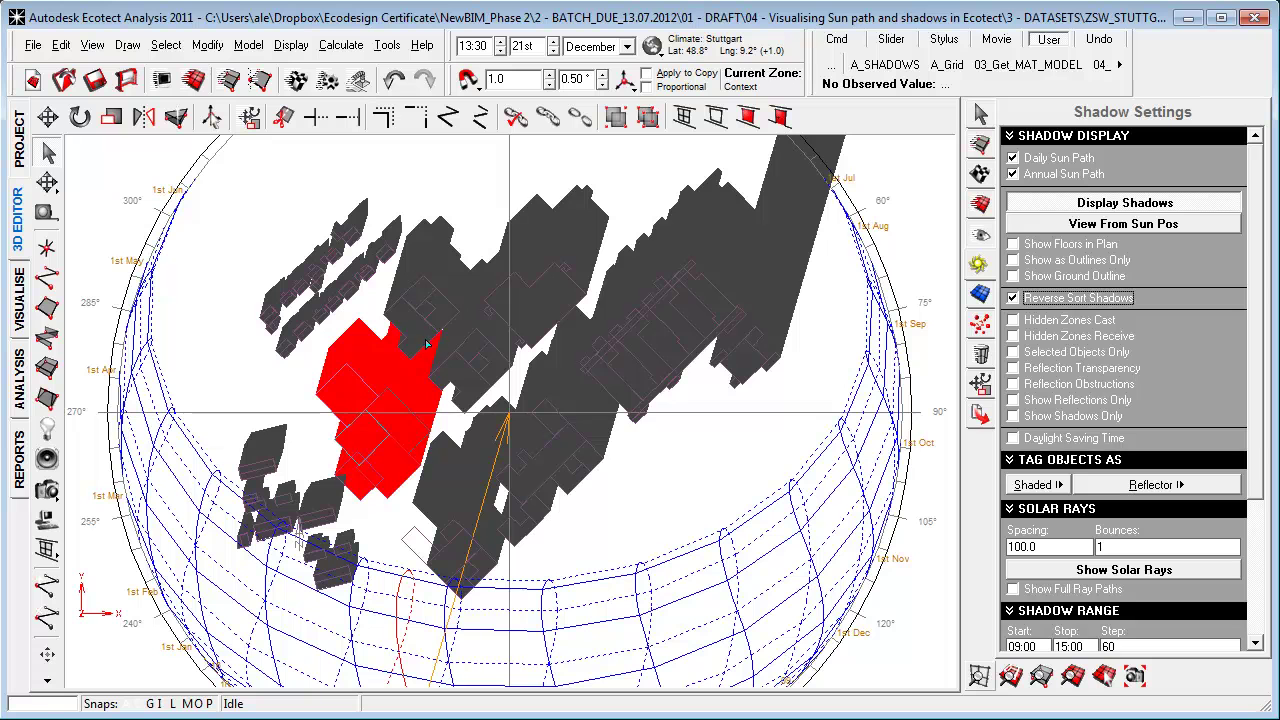
click(18, 305)
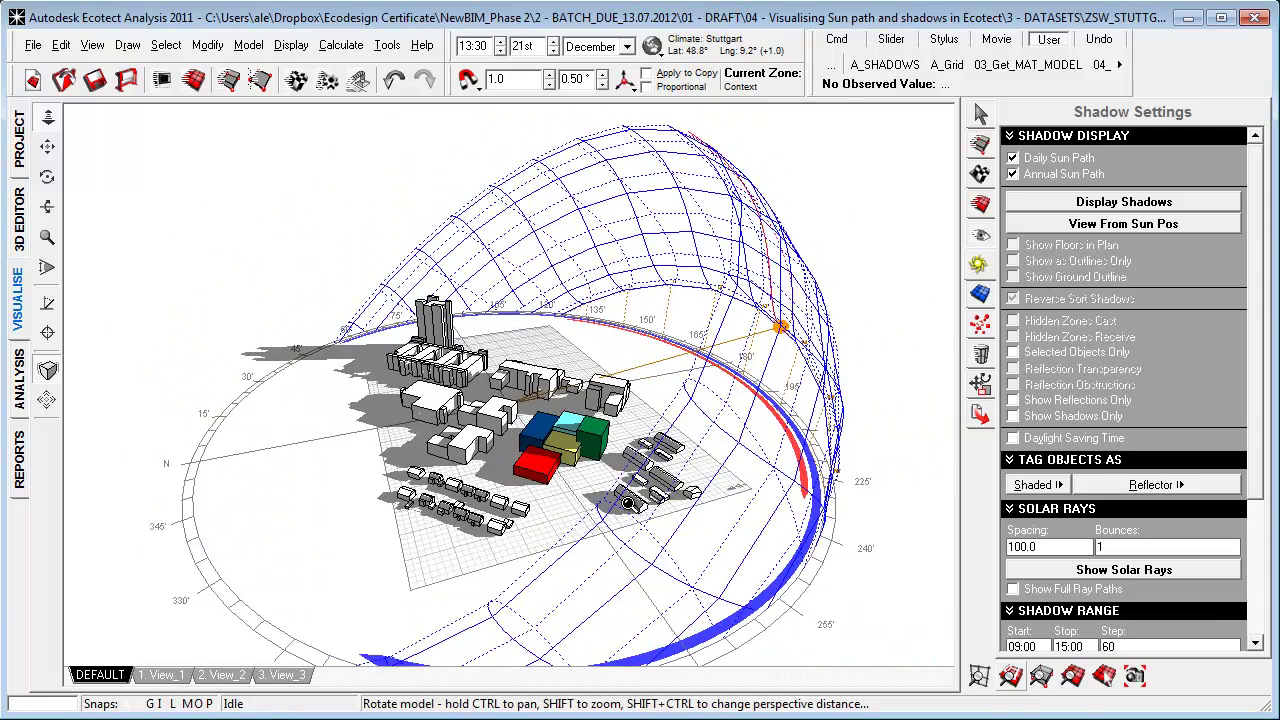
- Move the sun to 13:00 and set the date to the summer solstice, 21st June
scroll(628, 502, up, 3)
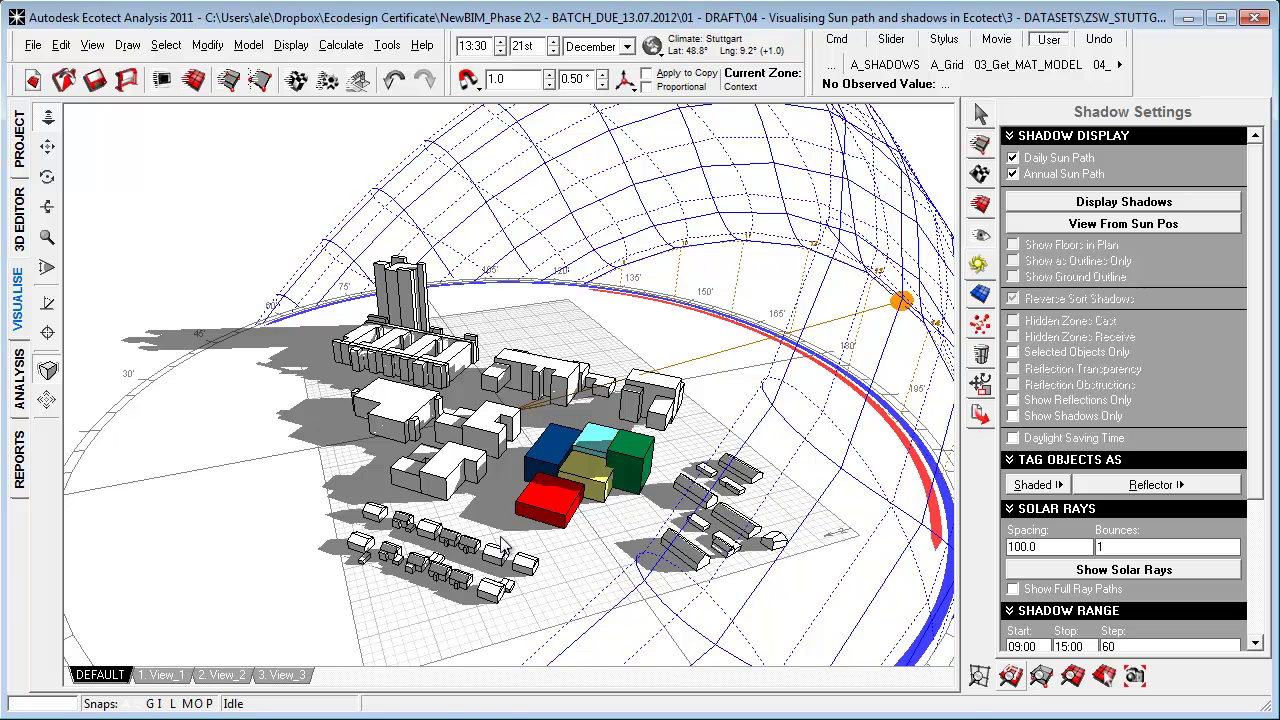
scroll(508, 547, up, 1)
mouse_move(875, 290)
mouse_down()
mouse_move(771, 231)
mouse_move(748, 236)
mouse_up()
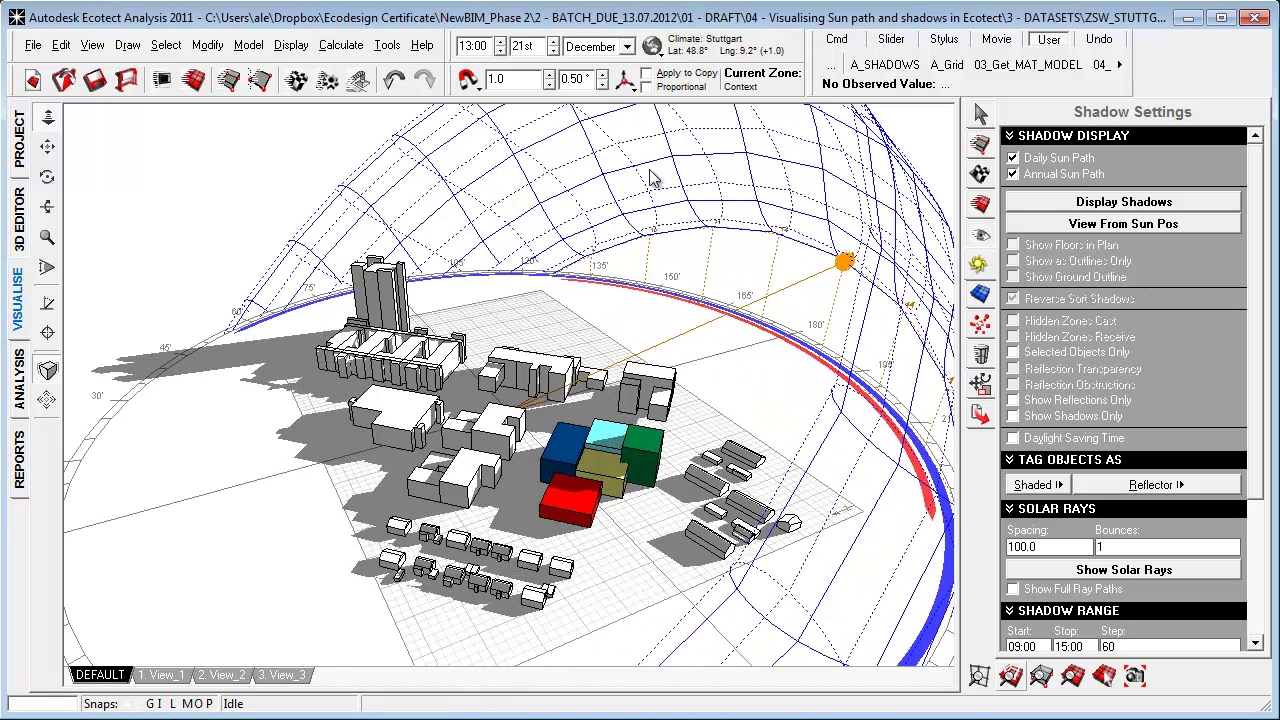
click(651, 46)
click(591, 148)
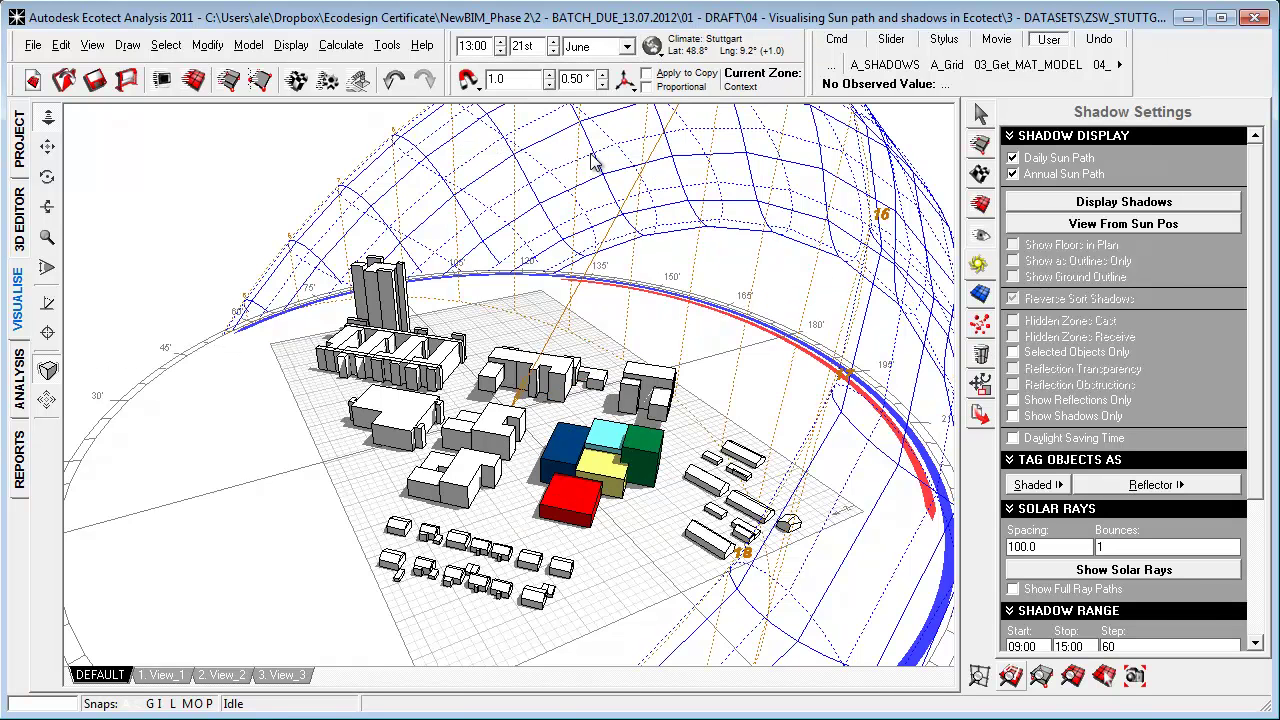
drag(1262, 290, 1266, 426)
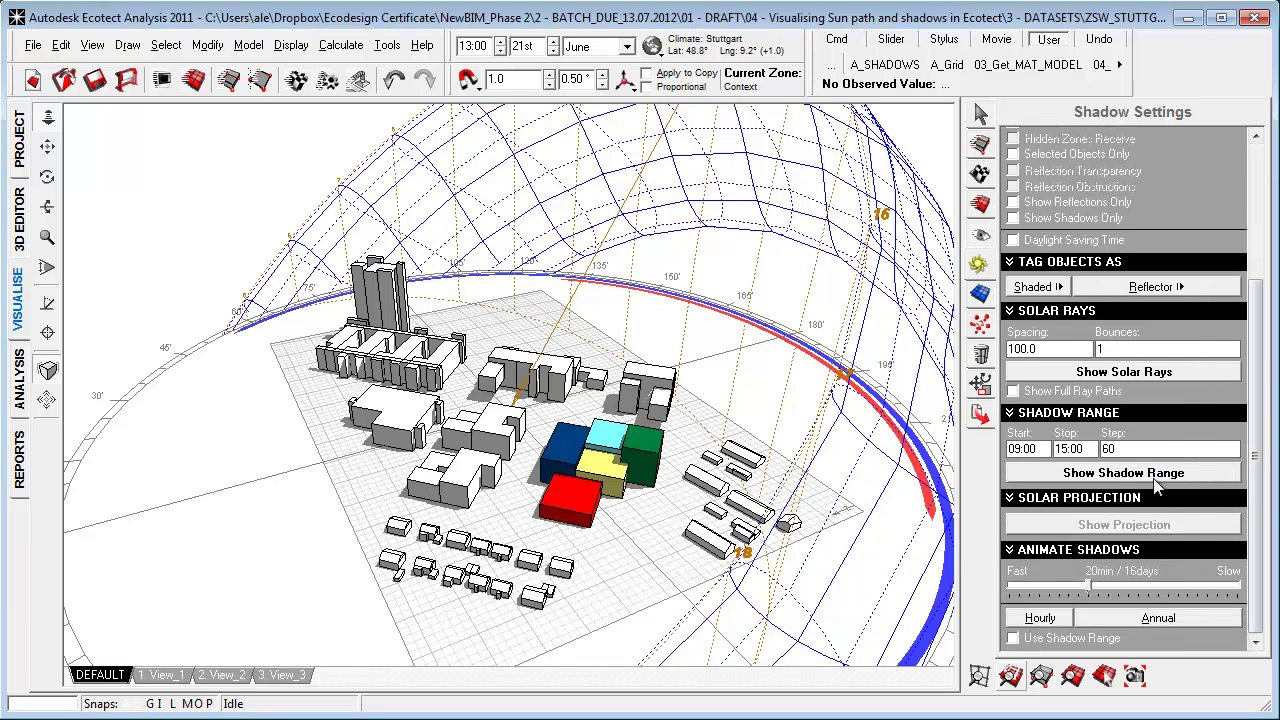
- Show the shadow range from 09:00 to 15:15 in 60-minute steps
click(1157, 480)
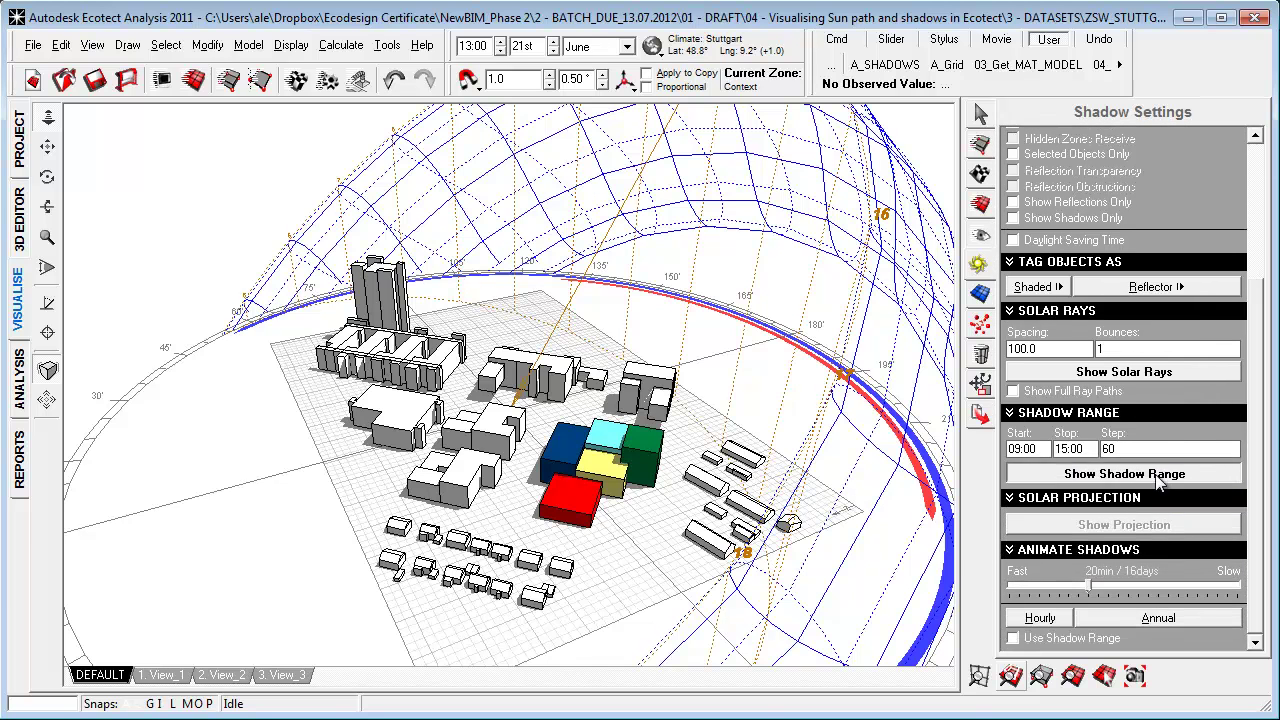
double_click(1044, 449)
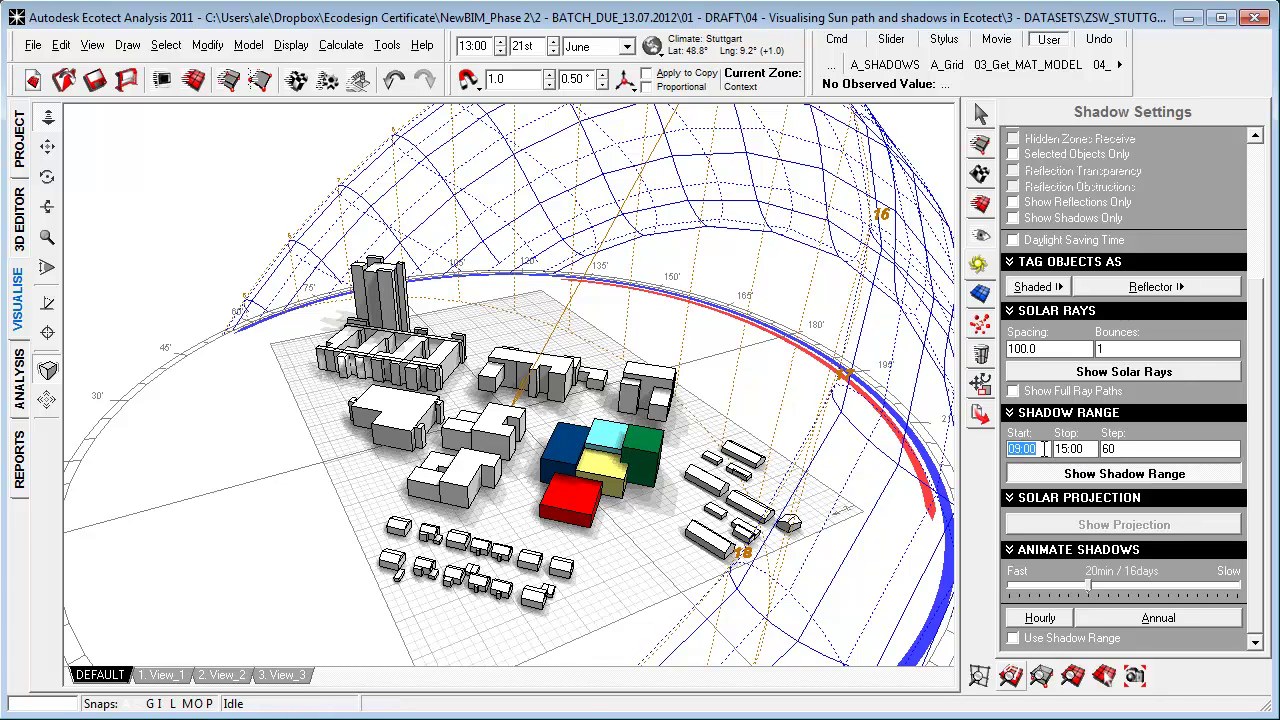
drag(1086, 449, 1056, 449)
scroll(1070, 450, up, 1)
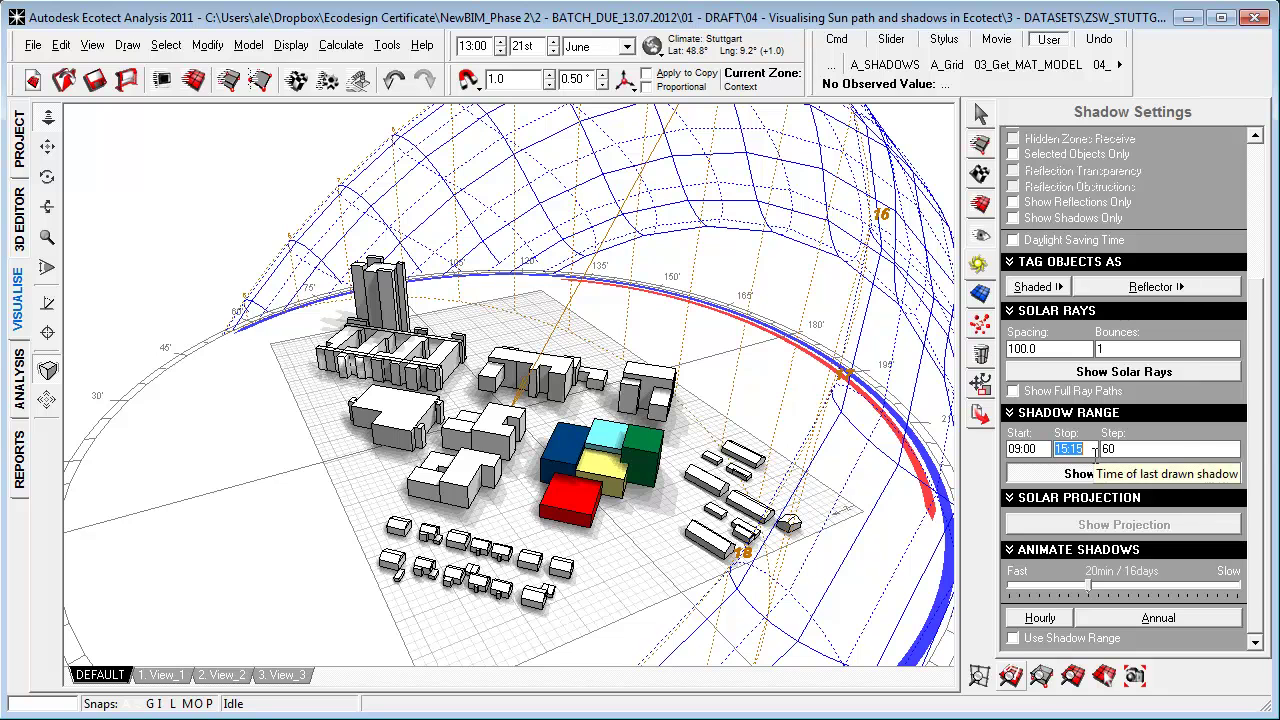
click(1137, 449)
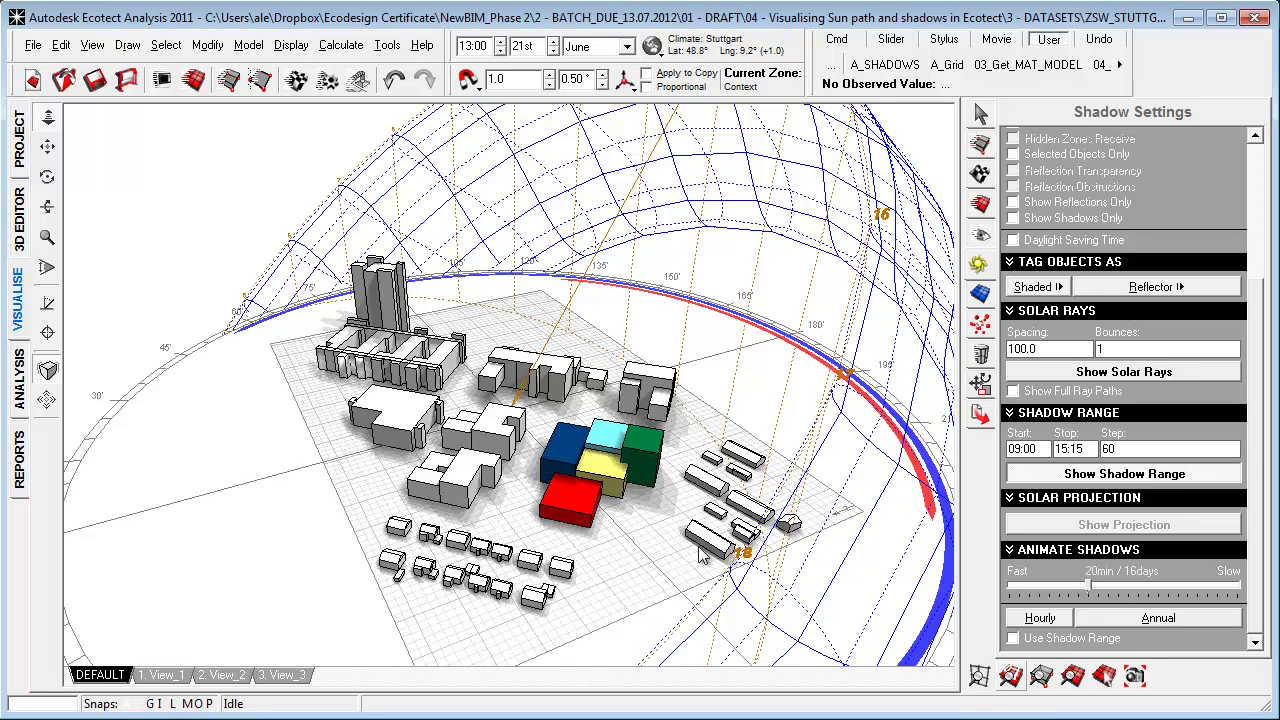
- Play the annual and then the hourly shadow animations
click(1160, 618)
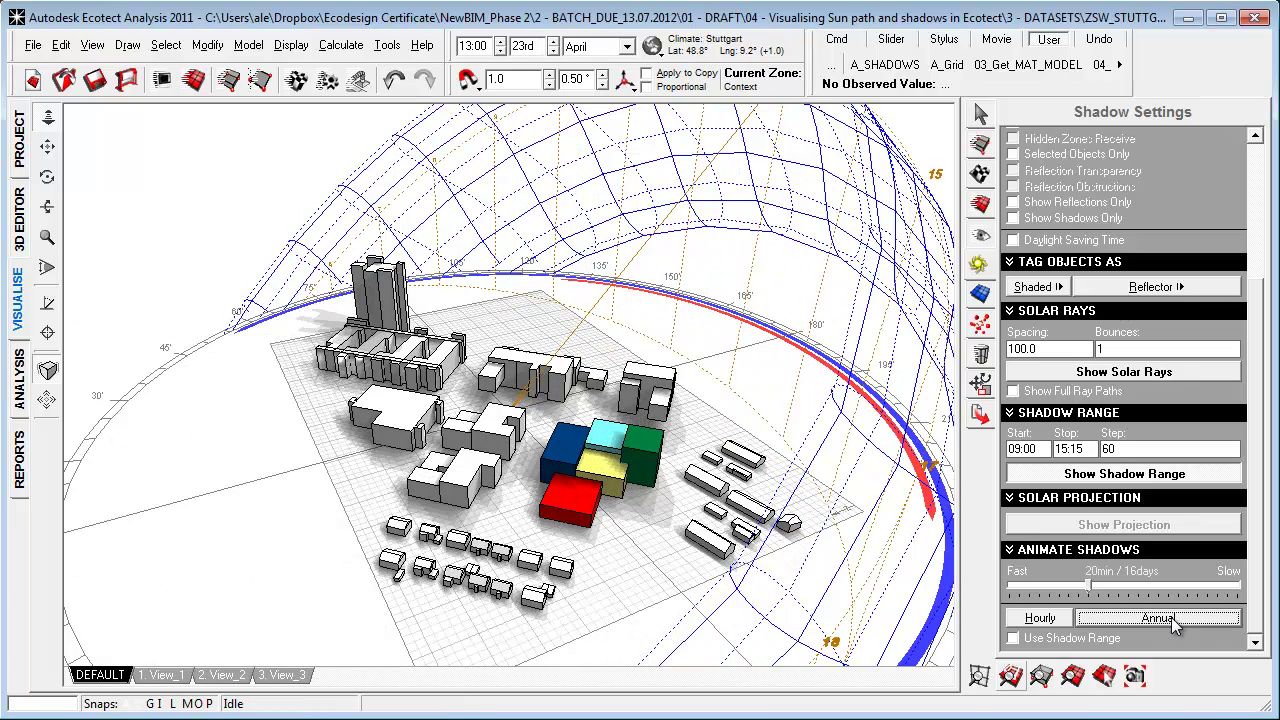
click(1145, 677)
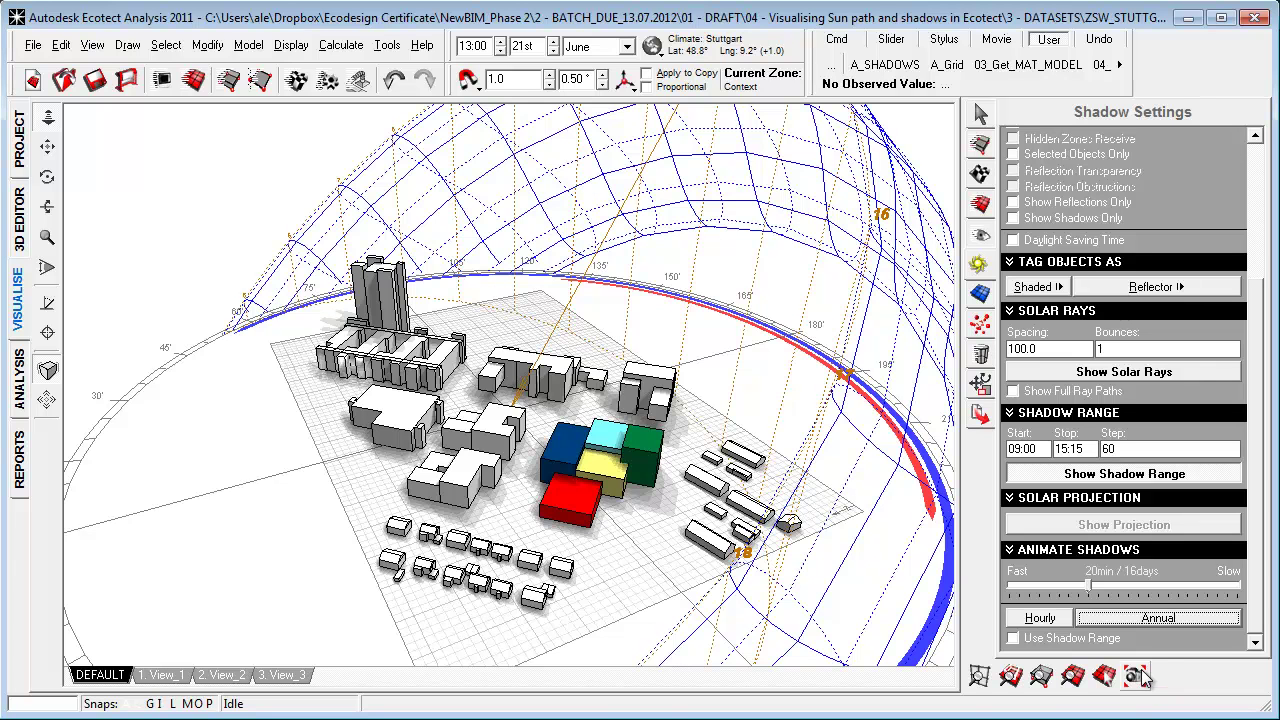
click(1038, 618)
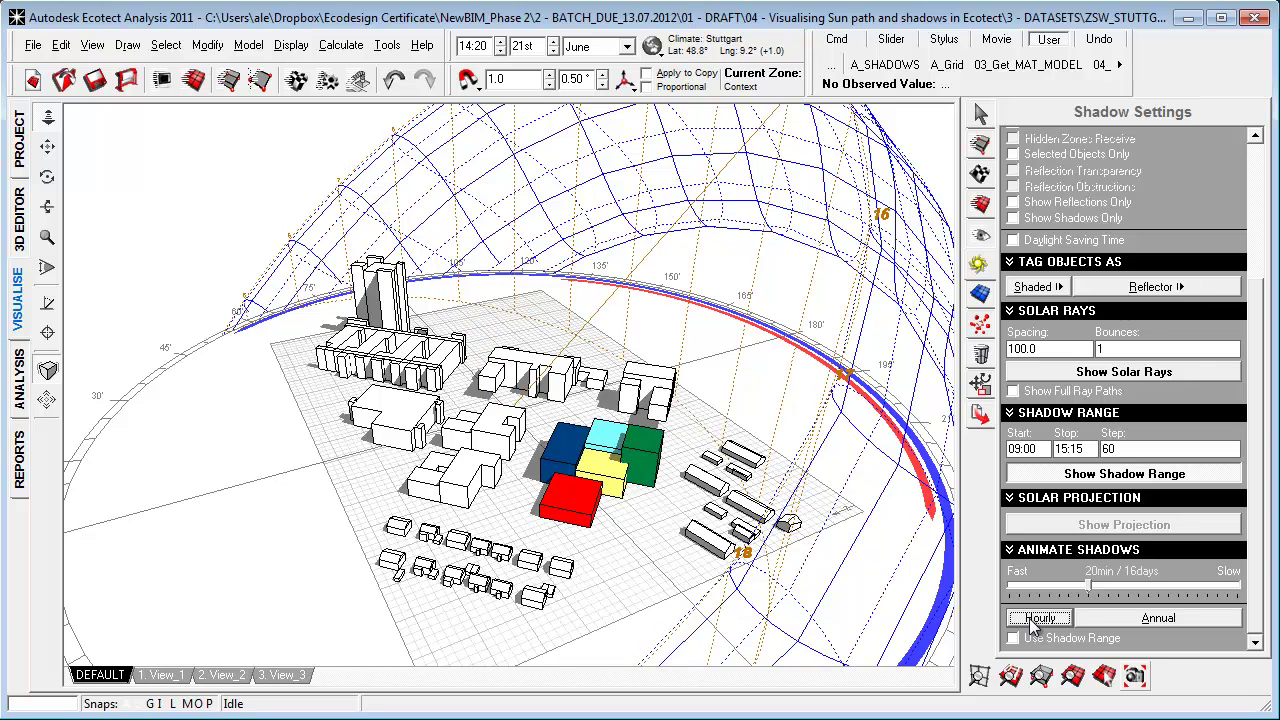
- Shade the building surfaces with Apply Shadow Settings enabled in Visualisation Settings
click(980, 236)
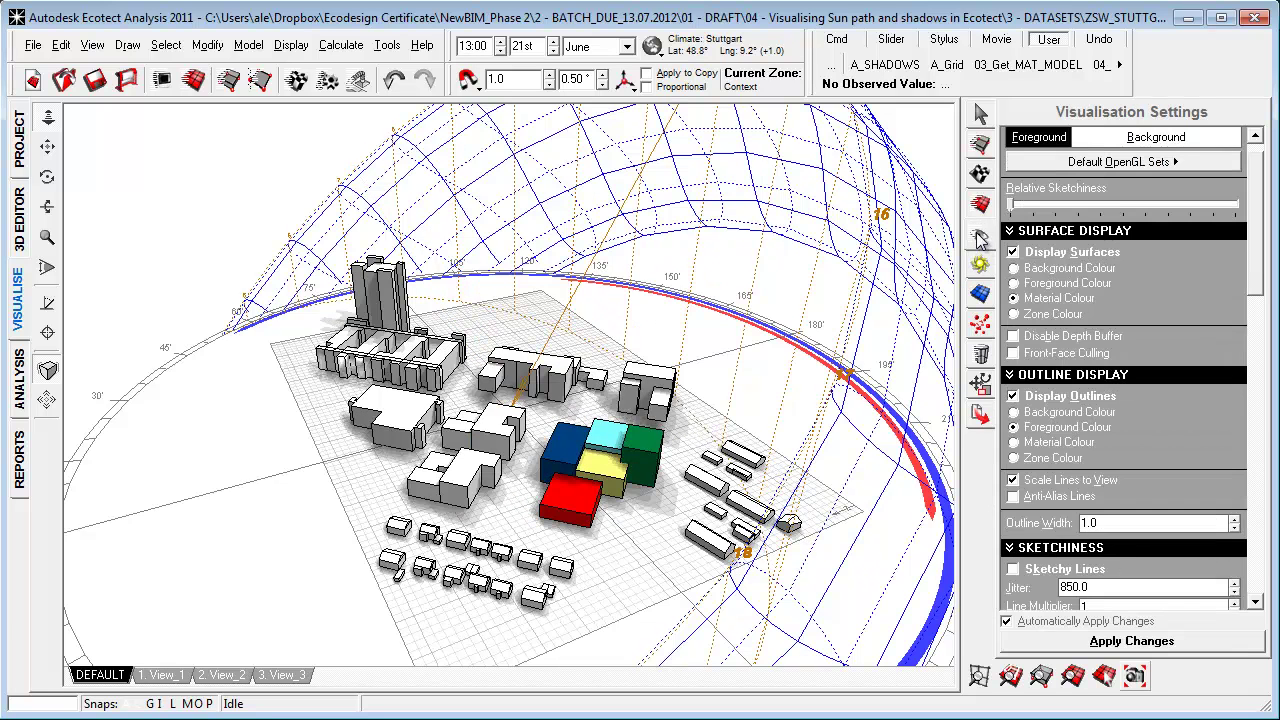
scroll(1258, 275, down, 2)
drag(1258, 275, 1255, 453)
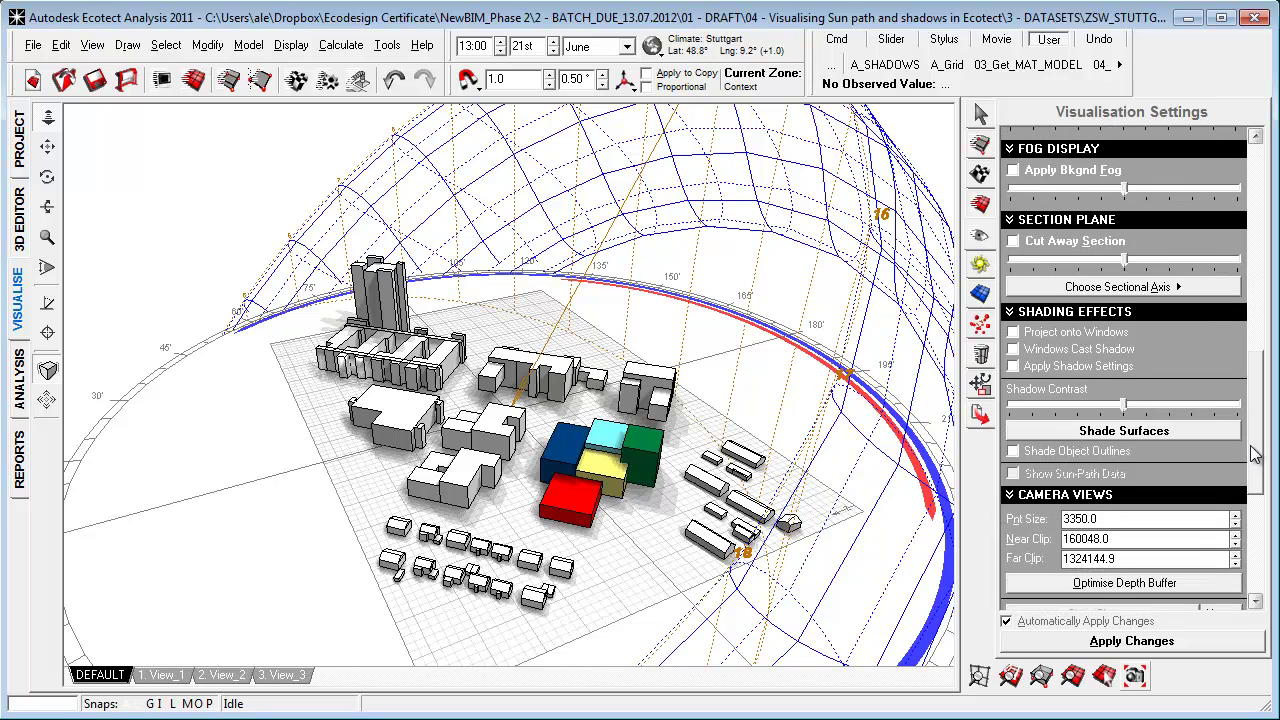
click(1126, 437)
click(1016, 367)
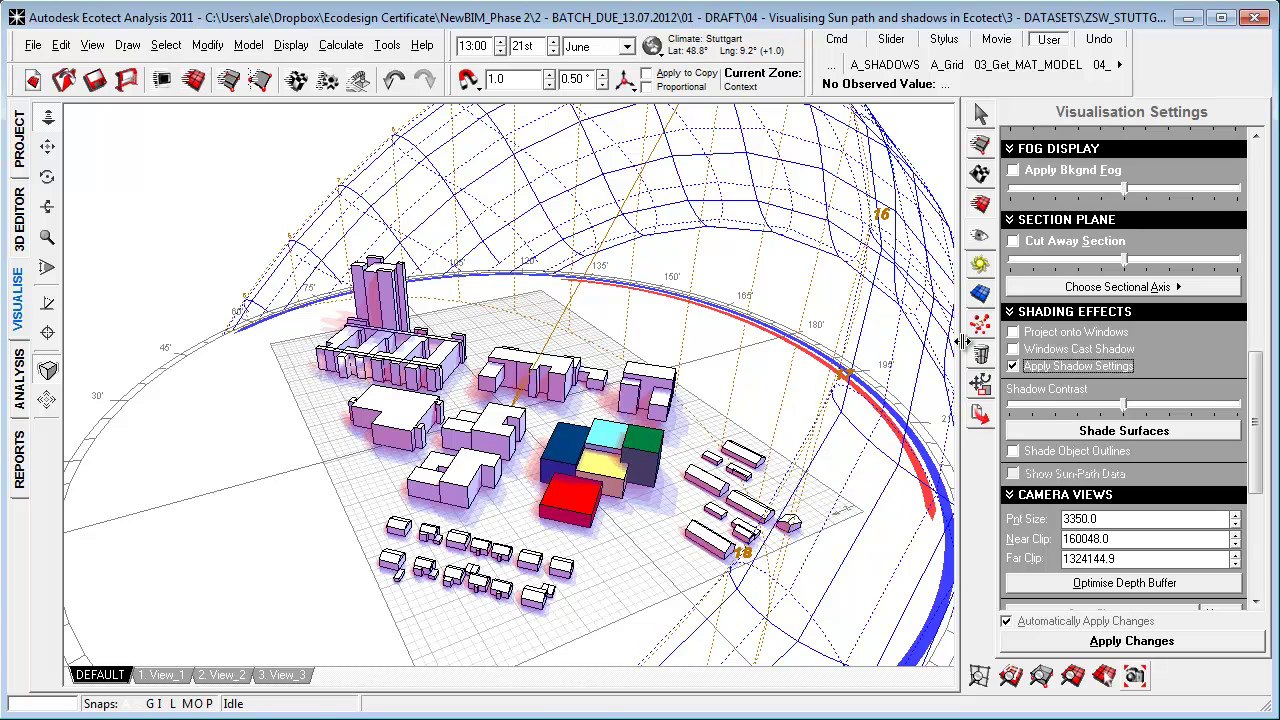
- Set the time of day to 07:30, then spin it down to 06:45
click(473, 46)
text(07:30)
key(Return)
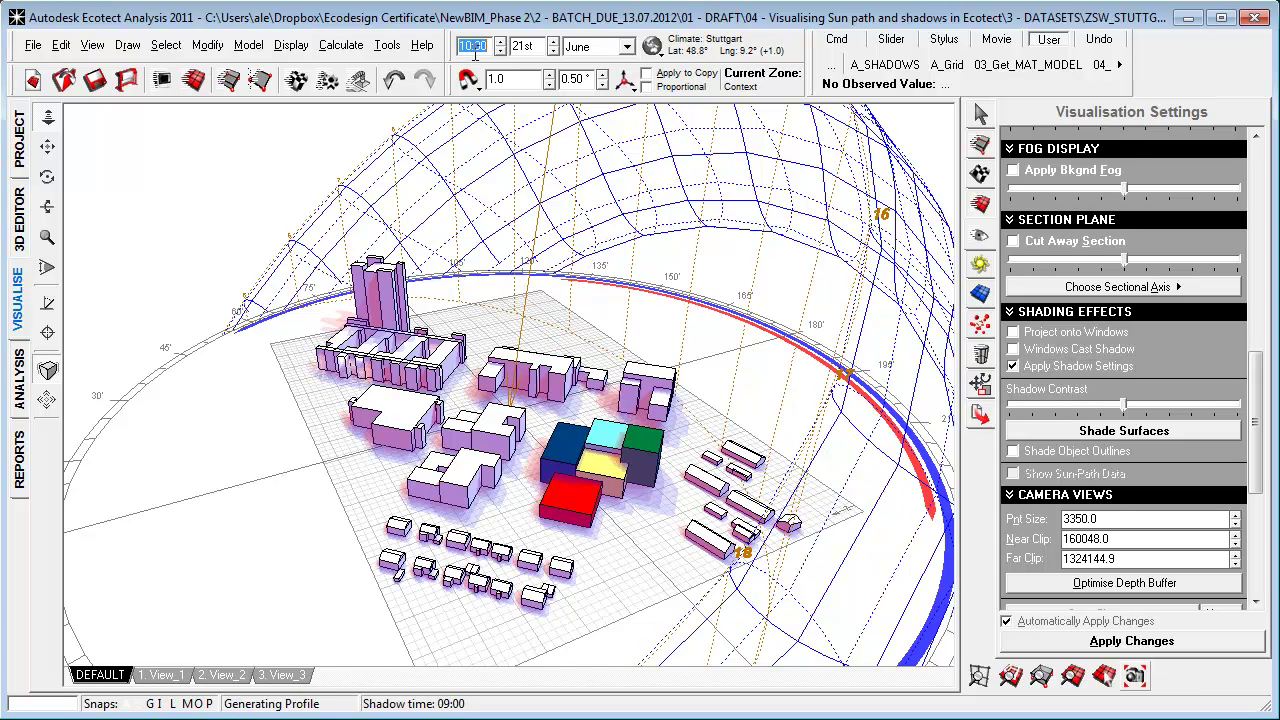
scroll(500, 80, down, 3)
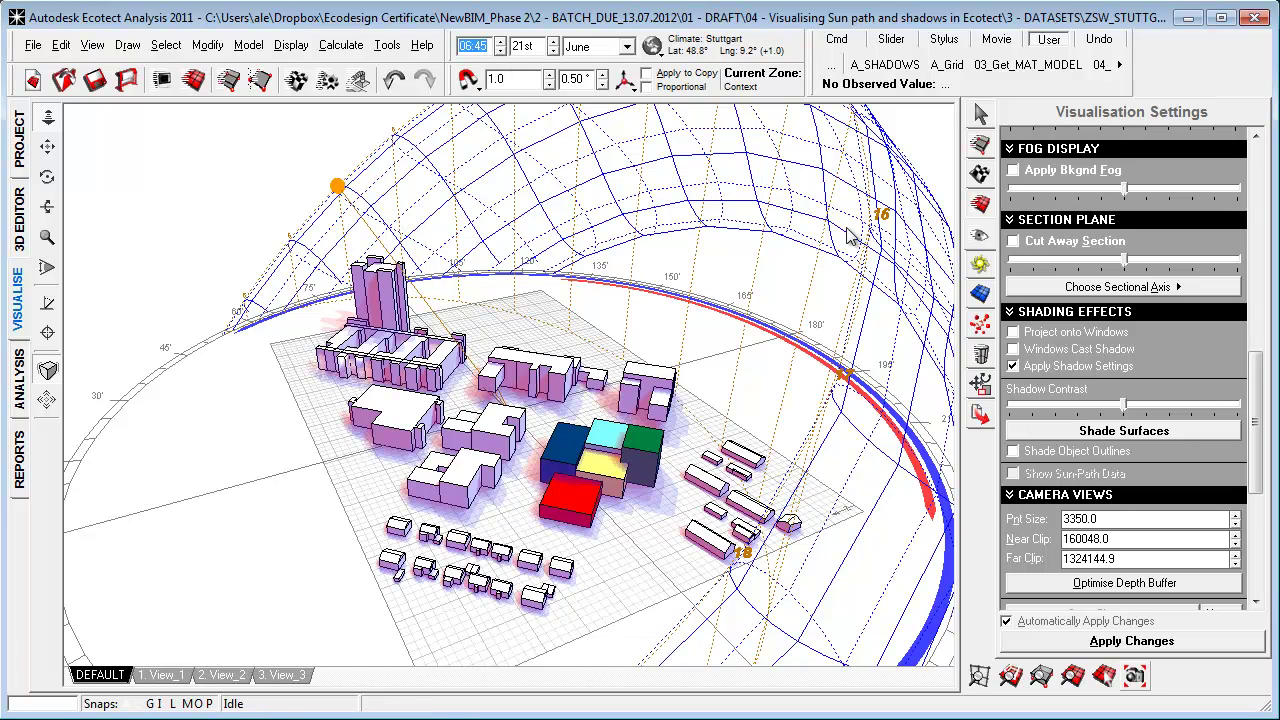